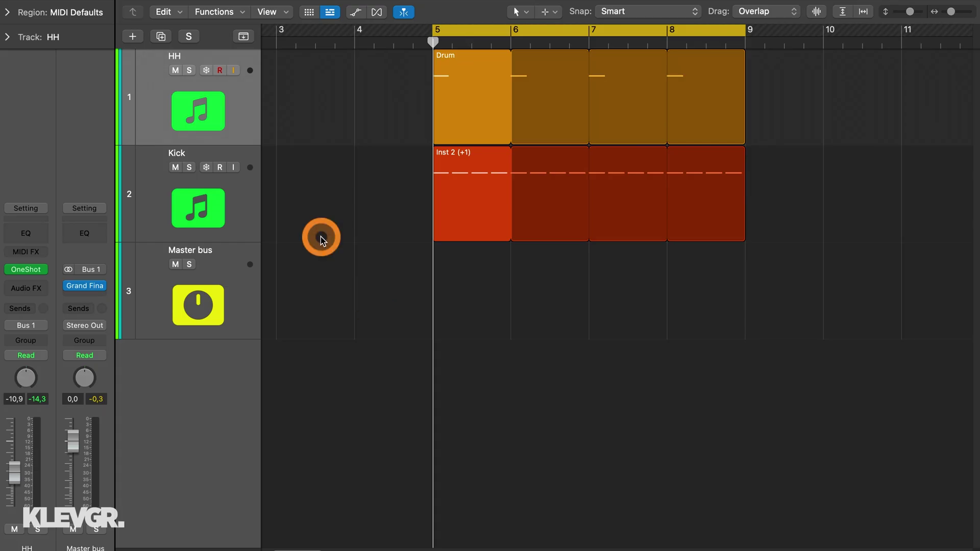
- Play the HH track in solo, then the Kick track in solo, and turn both solos off again
click(190, 70)
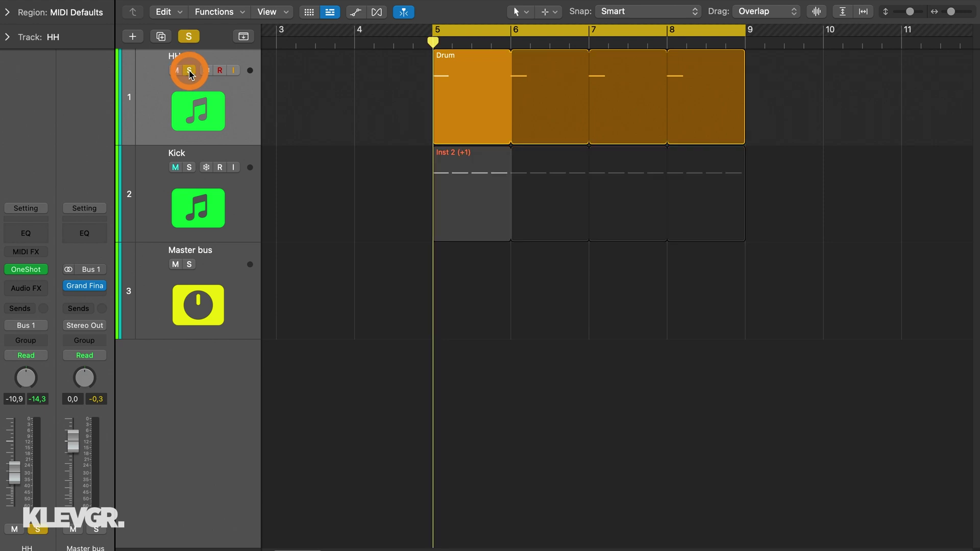
key(space)
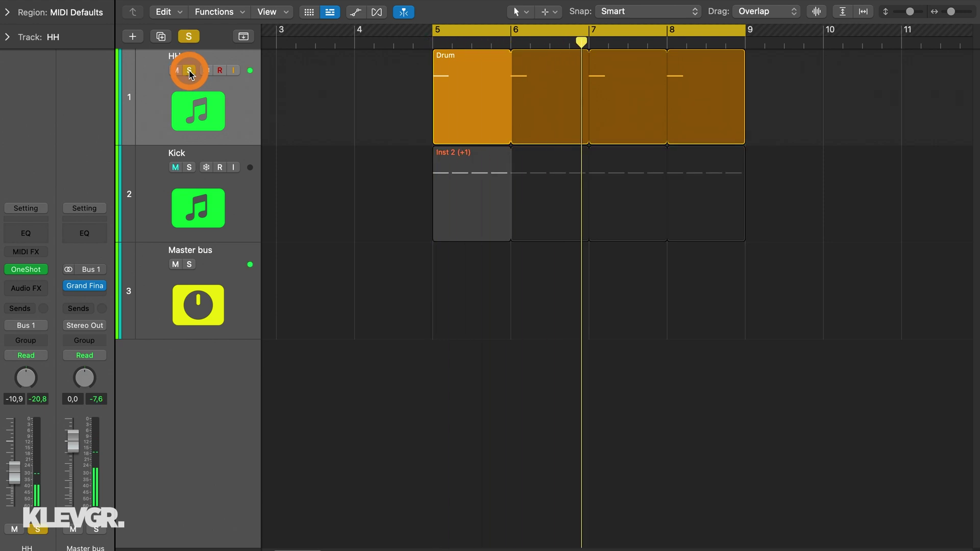
click(189, 71)
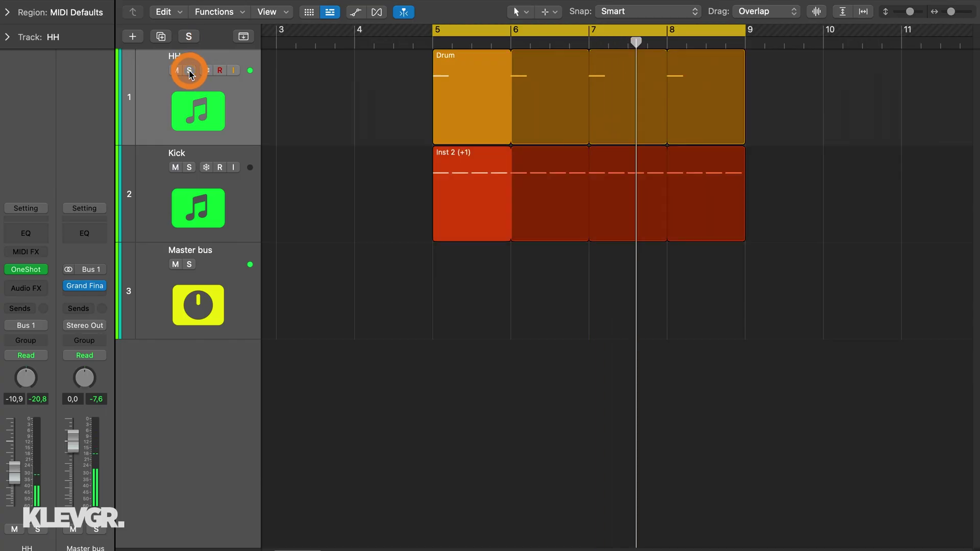
click(190, 168)
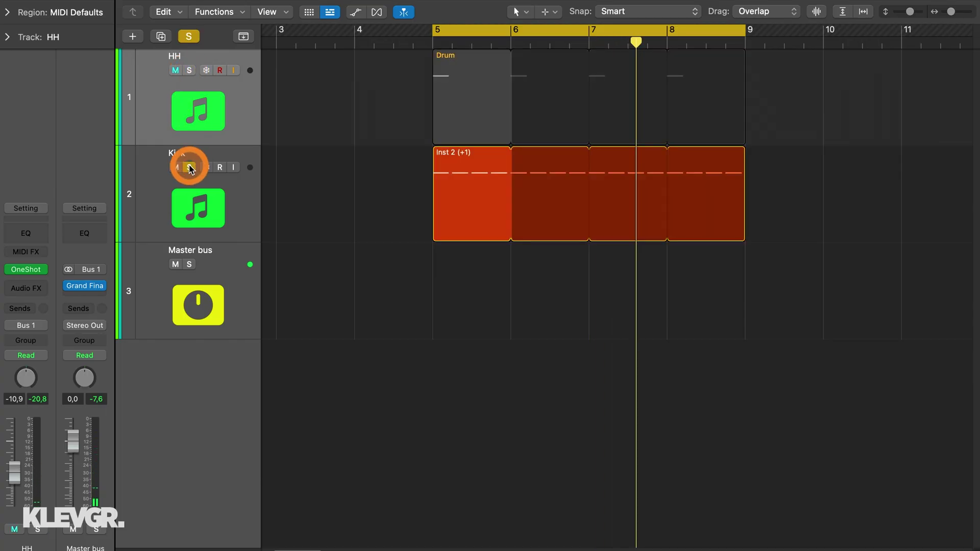
key(space)
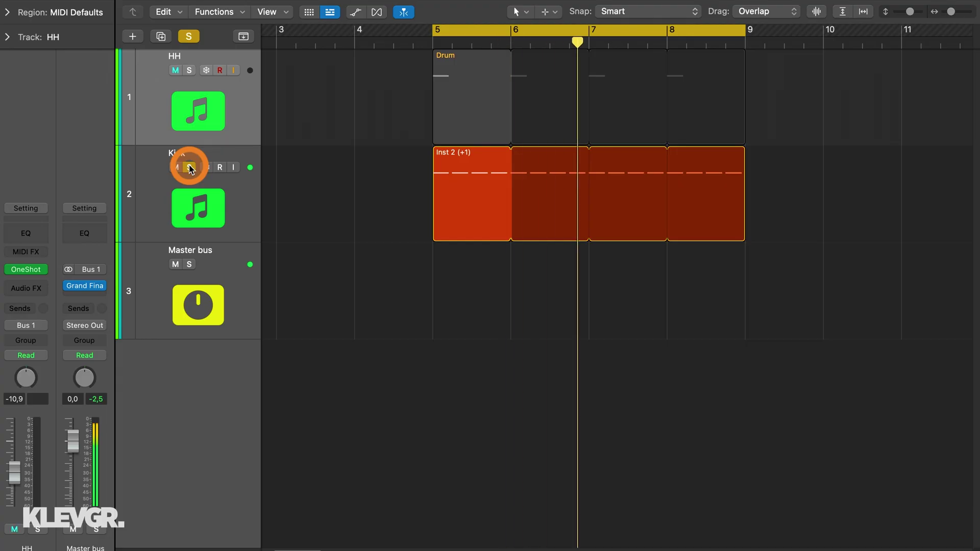
click(190, 167)
- Insert the Parrot plug-in as an audio effect on the HH track, enlarge its window and move it below the HH regions
click(28, 288)
click(28, 256)
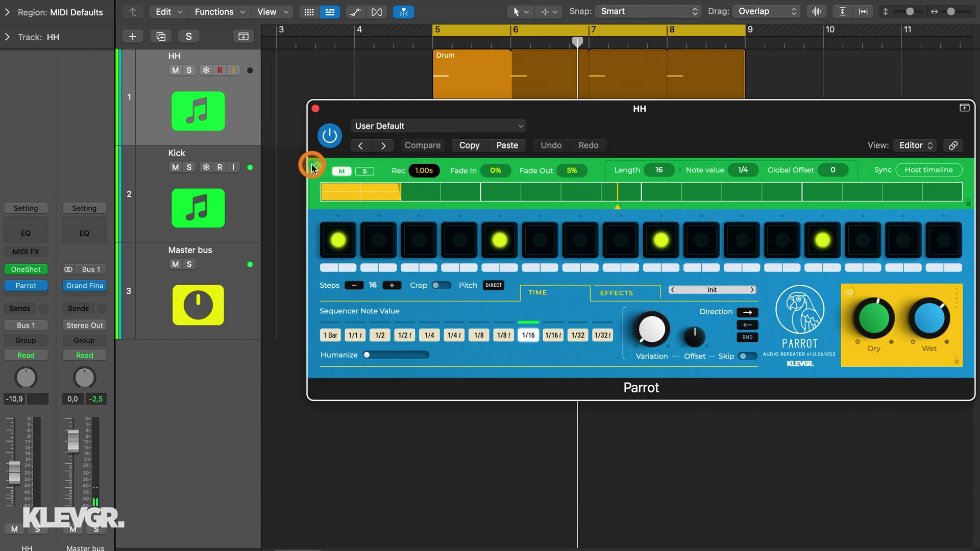
click(313, 168)
click(332, 205)
drag(630, 125, 437, 179)
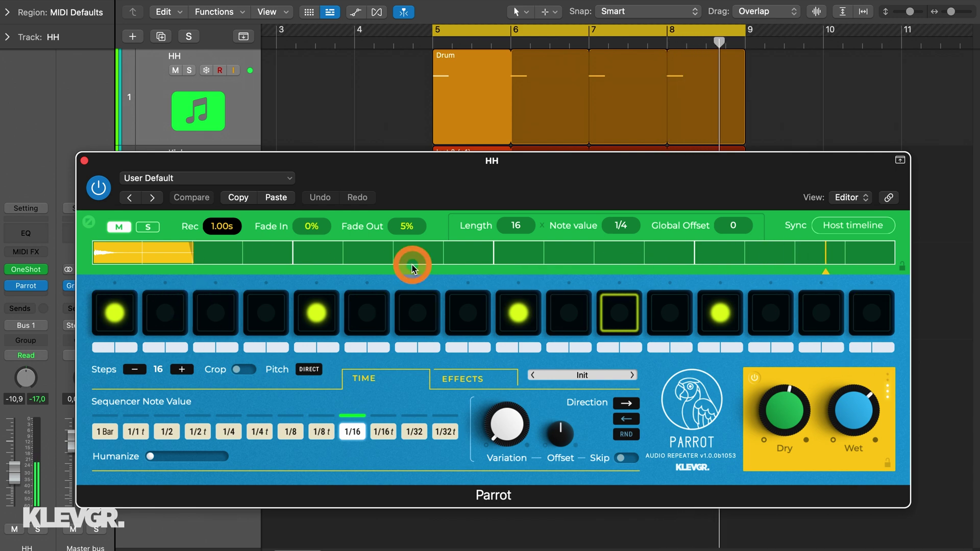
- View Parrot's effects settings, return to the time settings, and try the S mode before going back to M
click(457, 383)
click(378, 380)
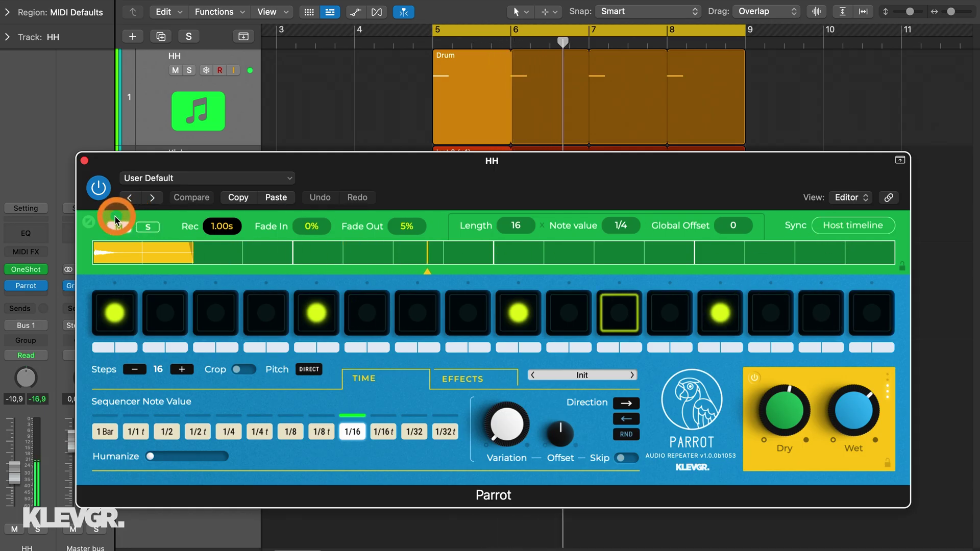
click(137, 230)
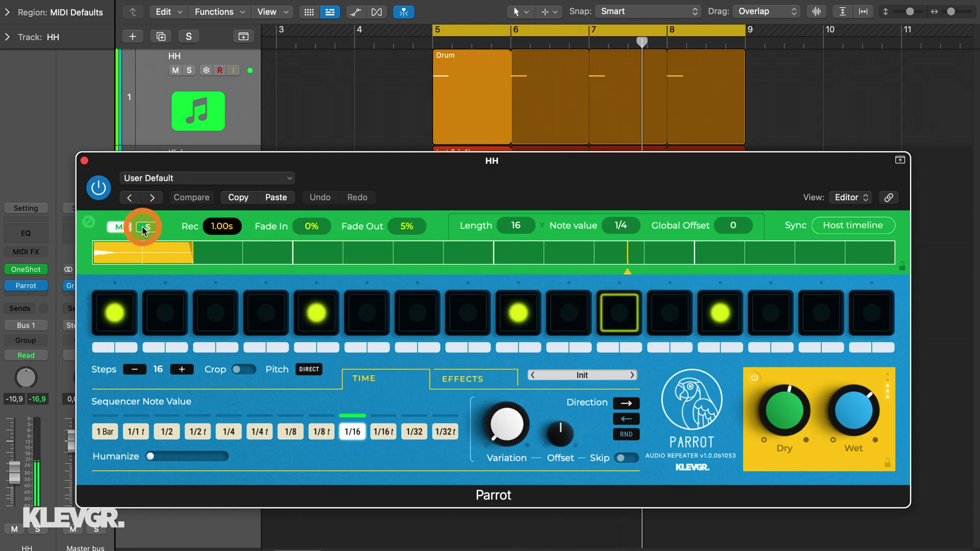
click(123, 227)
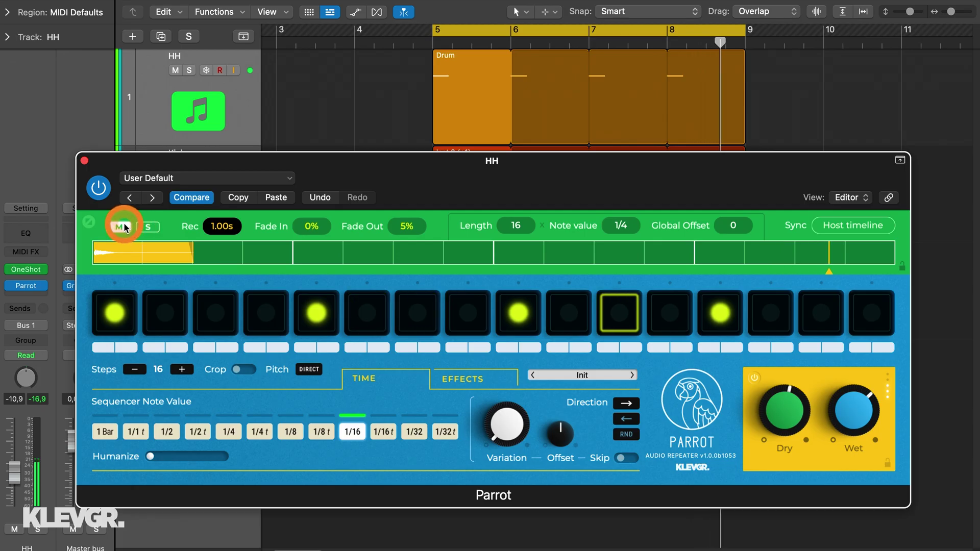
- Set Parrot's recording length to 0.41 s, with a 14% fade-in and a 40% fade-out
drag(194, 228, 224, 231)
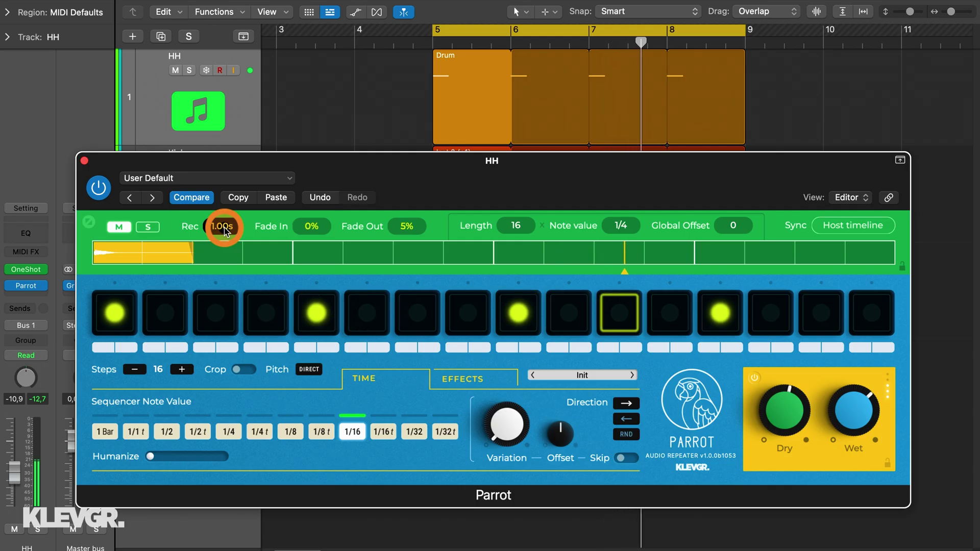
drag(224, 231, 170, 260)
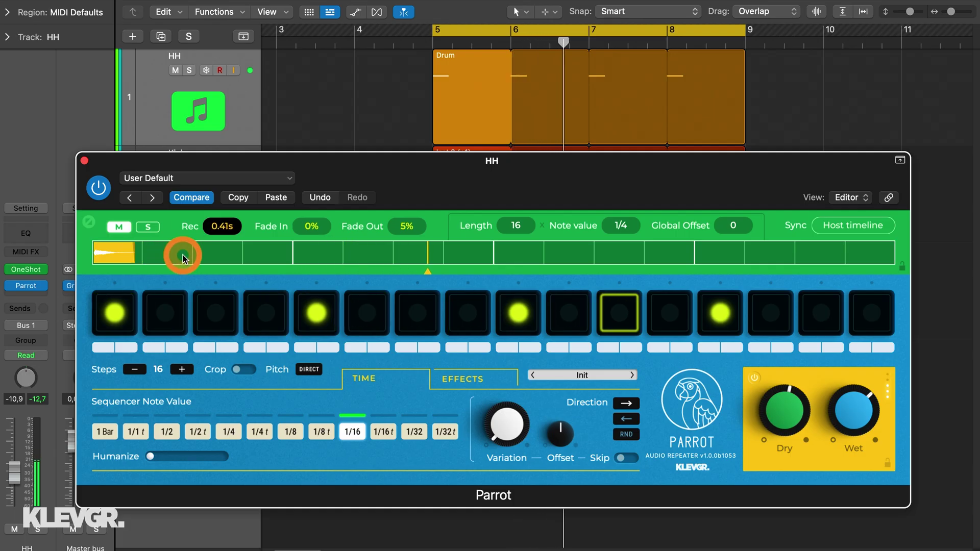
mouse_move(310, 230)
mouse_down()
mouse_move(315, 204)
mouse_move(313, 213)
mouse_up()
drag(403, 226, 422, 175)
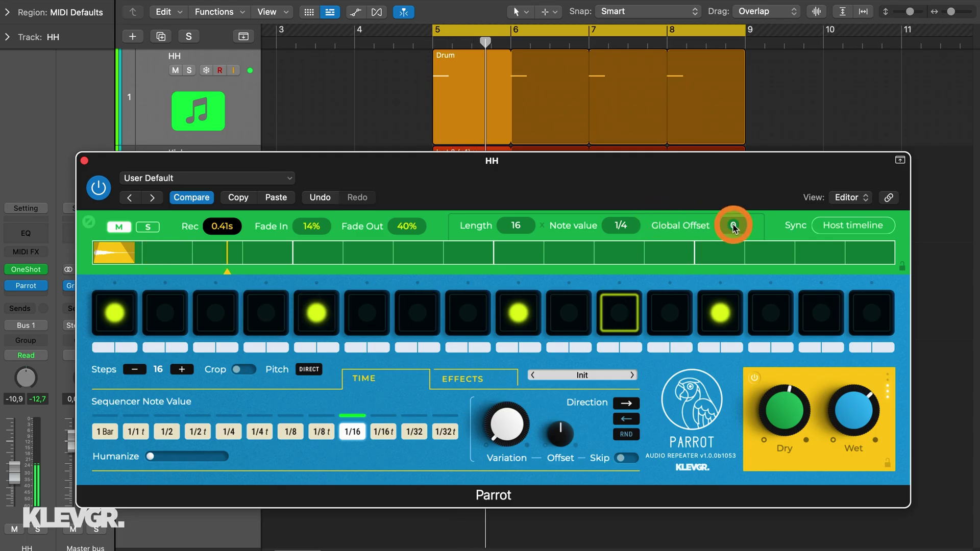
- Try global offsets of 5 and 2 for the recording start, and set the offset back to 0
drag(733, 227, 733, 179)
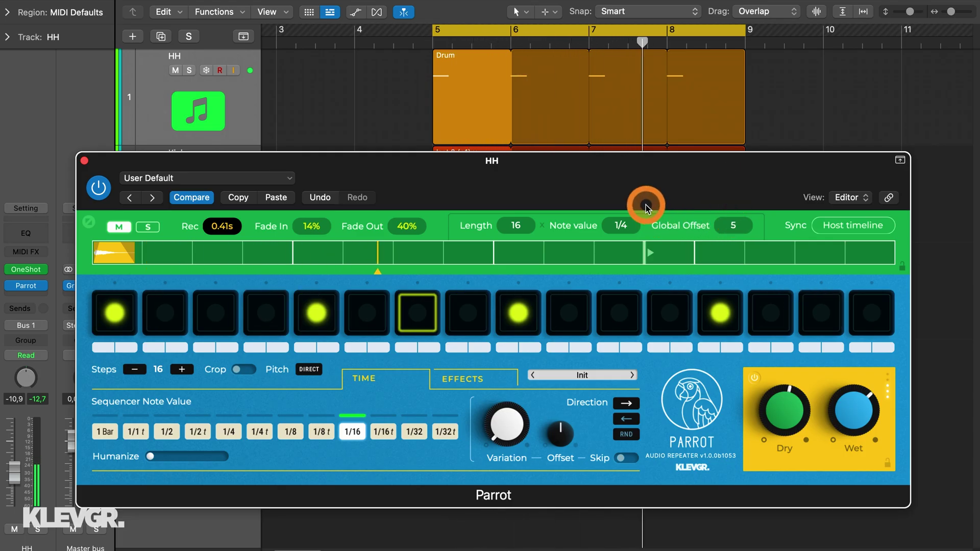
mouse_move(620, 246)
mouse_down()
mouse_move(713, 206)
mouse_move(737, 225)
mouse_move(733, 253)
mouse_up()
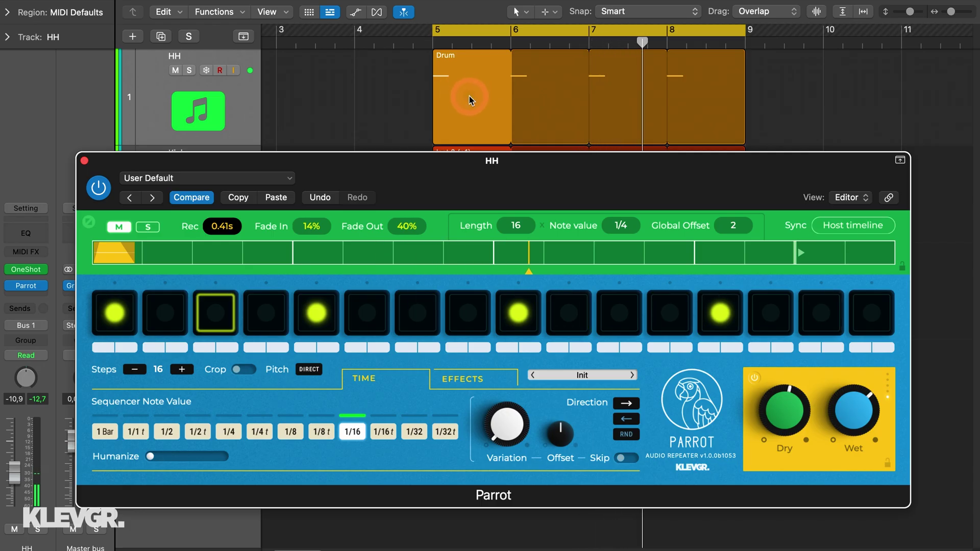
click(596, 139)
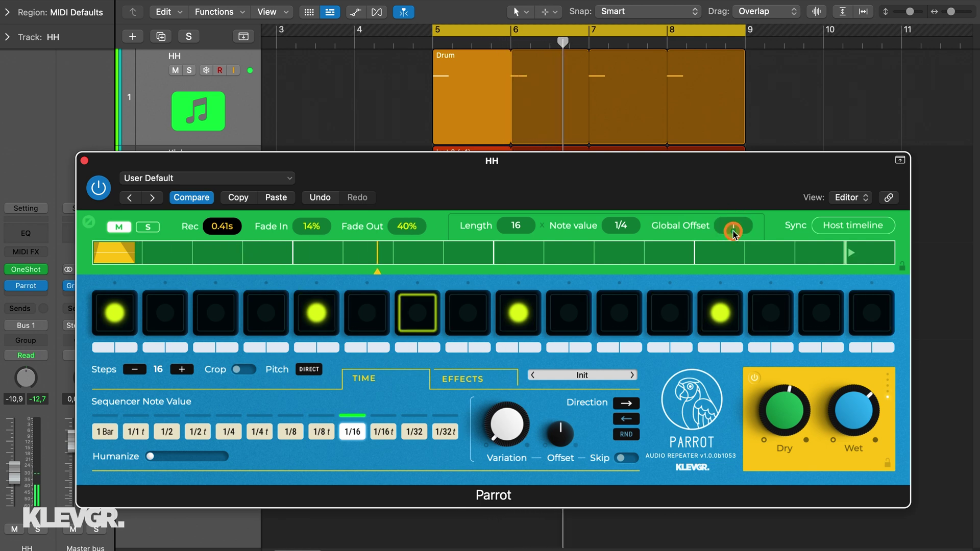
drag(734, 228, 751, 278)
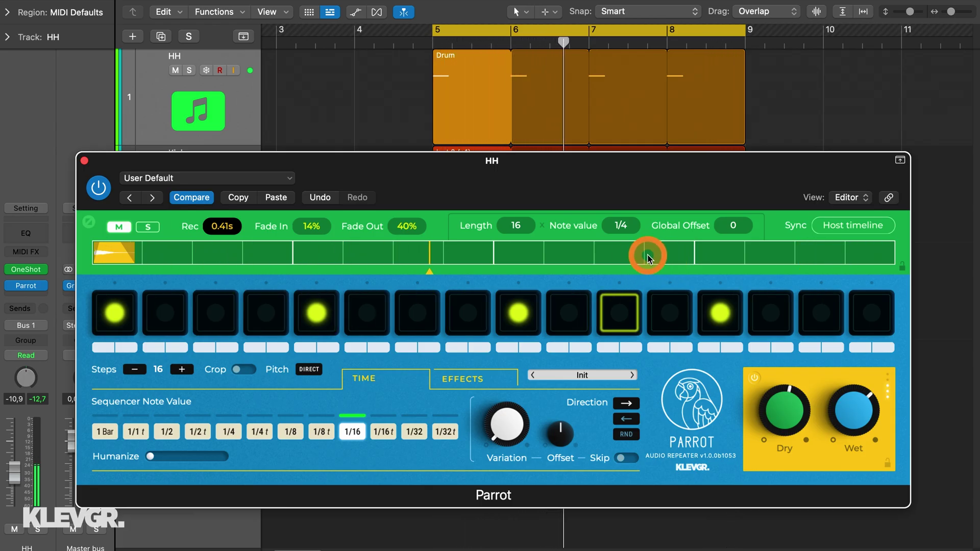
- Try the Free and Beat sync modes, and return the sync to Host timeline
click(843, 227)
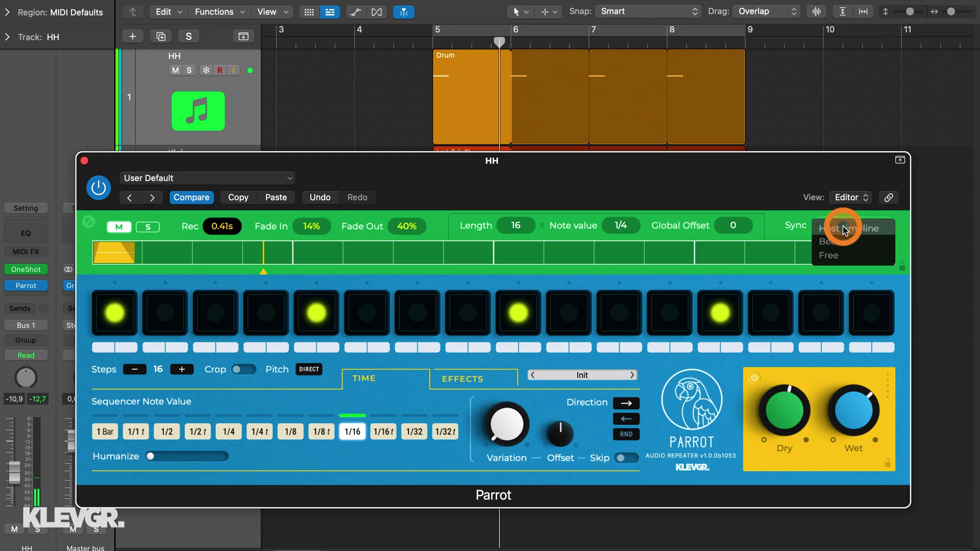
click(844, 256)
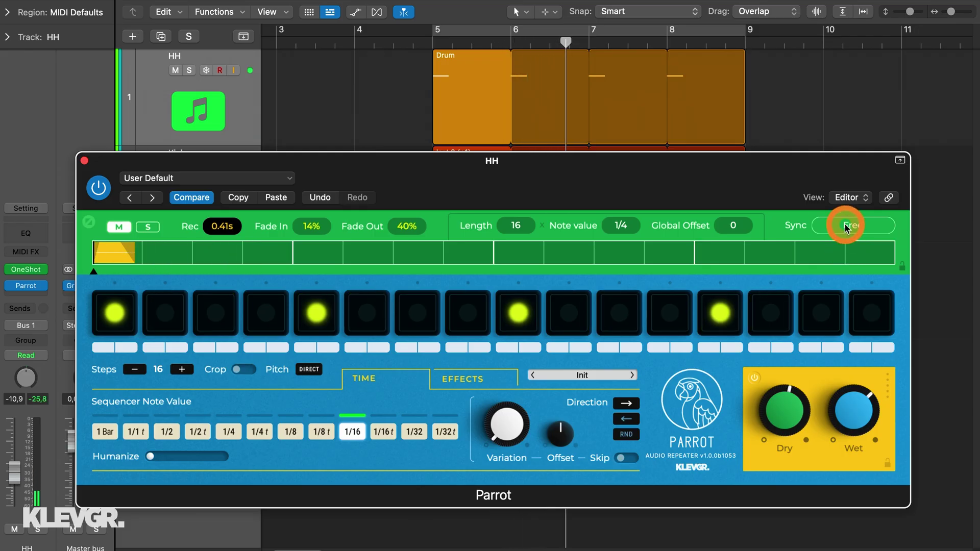
click(845, 226)
click(846, 244)
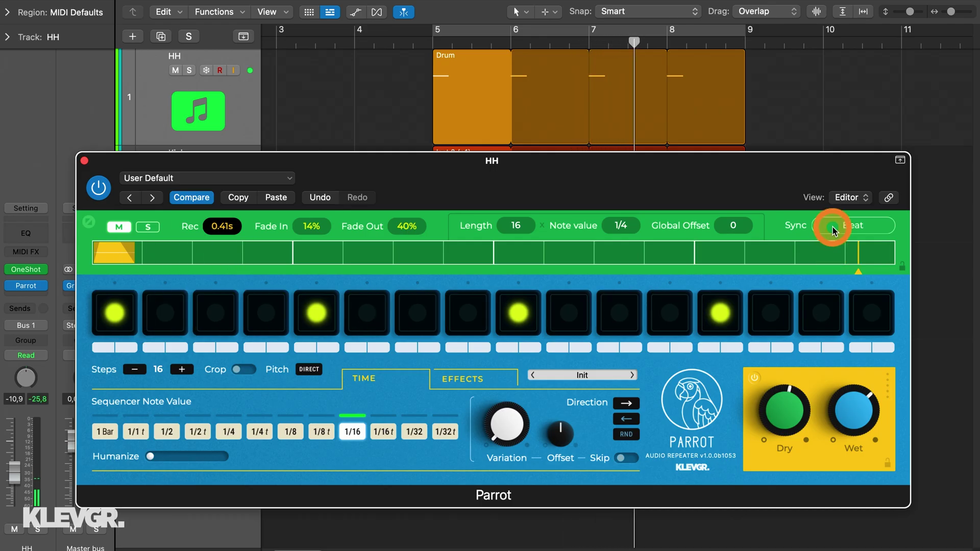
click(834, 231)
click(845, 230)
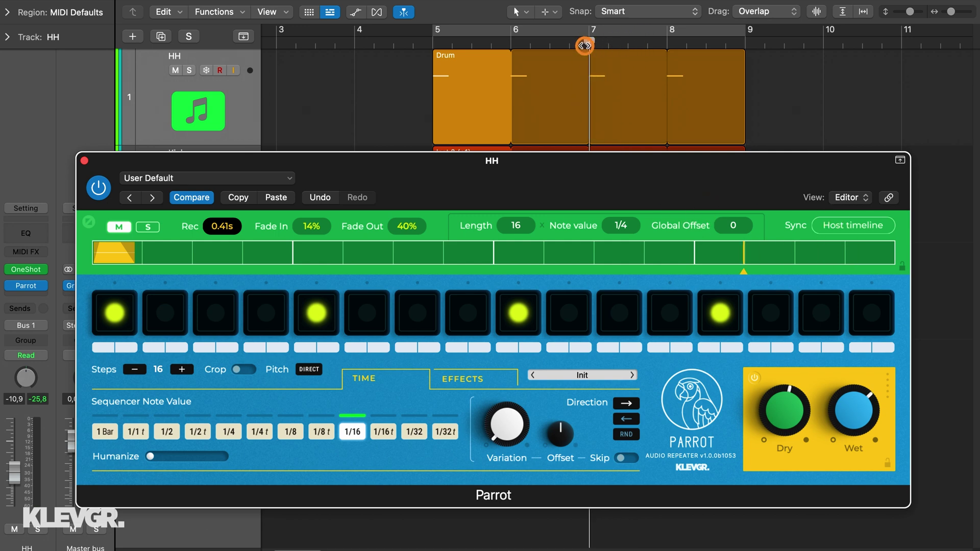
- Place the playhead just after bar 6, turn cycle playback on, nudge the Parrot window and start playback
click(521, 56)
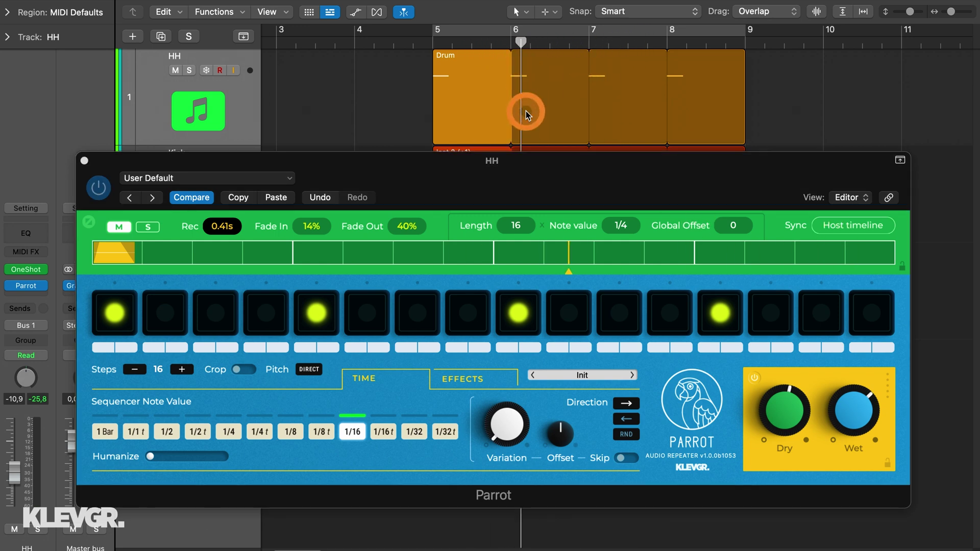
key(c)
click(571, 178)
drag(571, 179, 574, 173)
key(space)
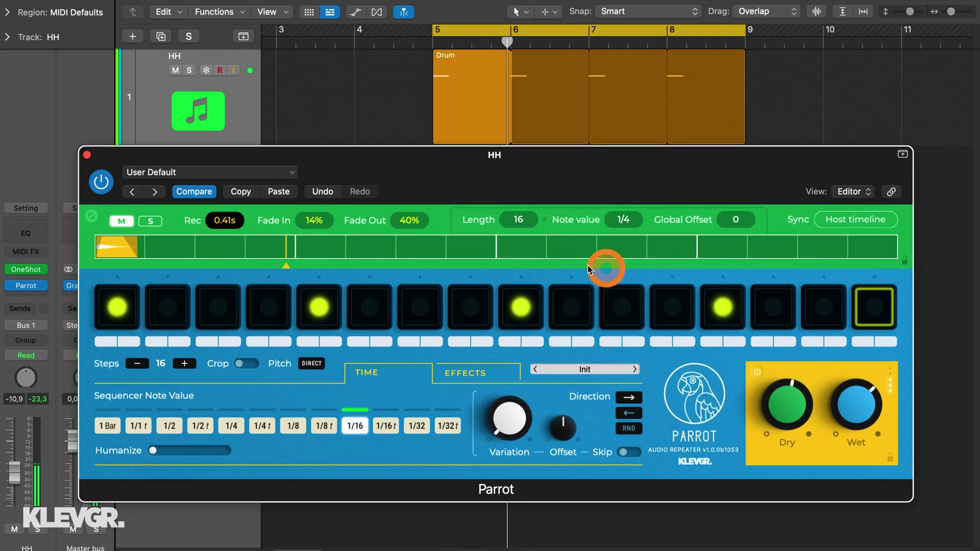
- Activate steps 3, 4 and 7 in Parrot's sequencer
click(271, 306)
click(219, 304)
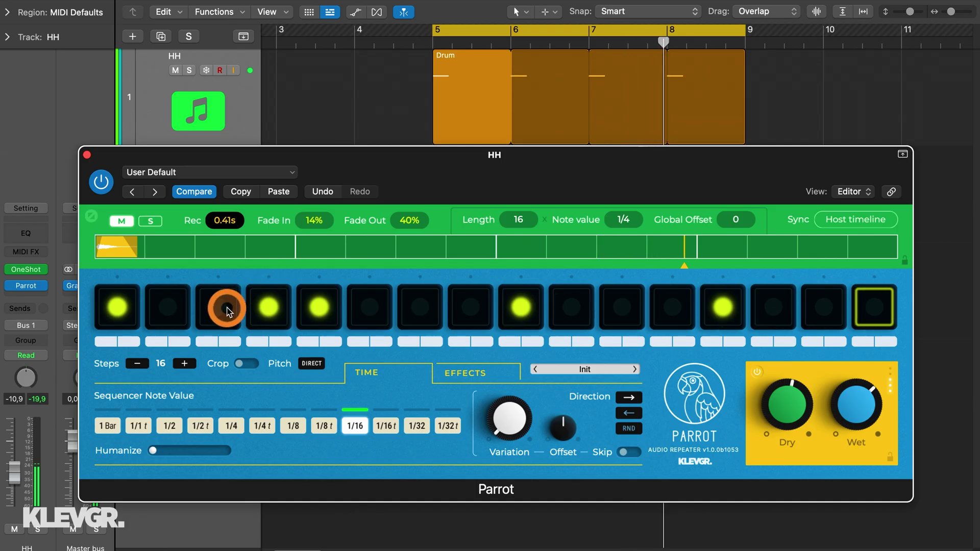
click(411, 306)
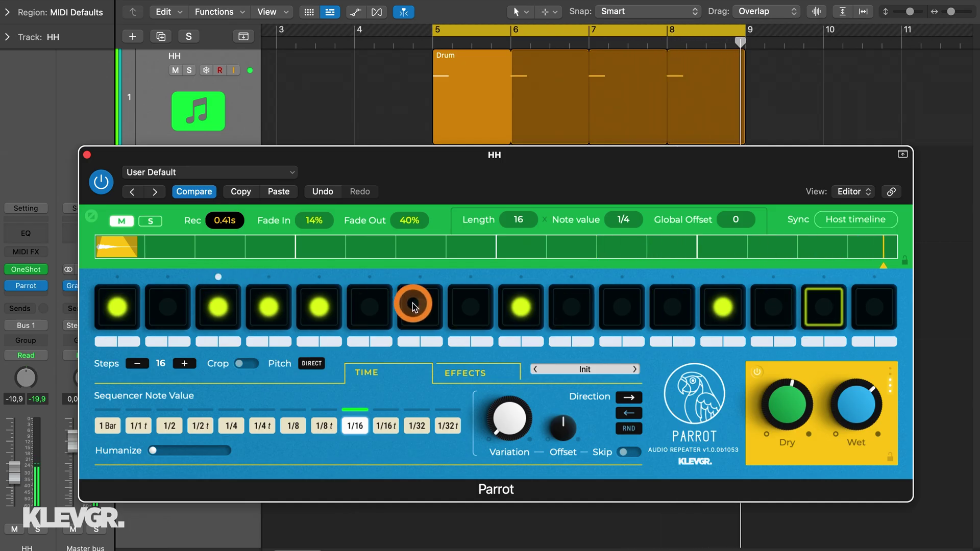
- Set the pitch of step 7 to 12.00 and raise the pitch of step 5, keeping step 5 active
click(427, 343)
drag(425, 343, 453, 343)
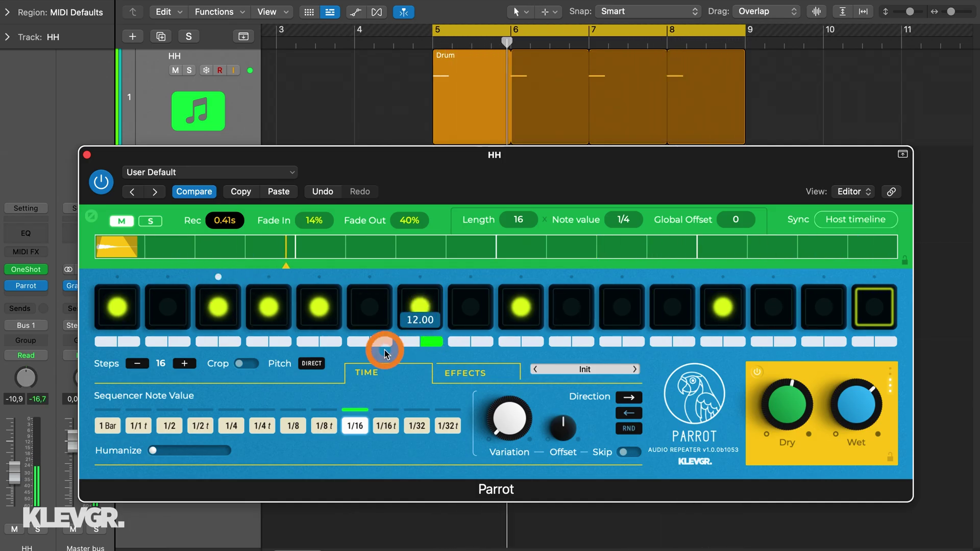
drag(332, 342, 332, 332)
click(324, 317)
click(323, 316)
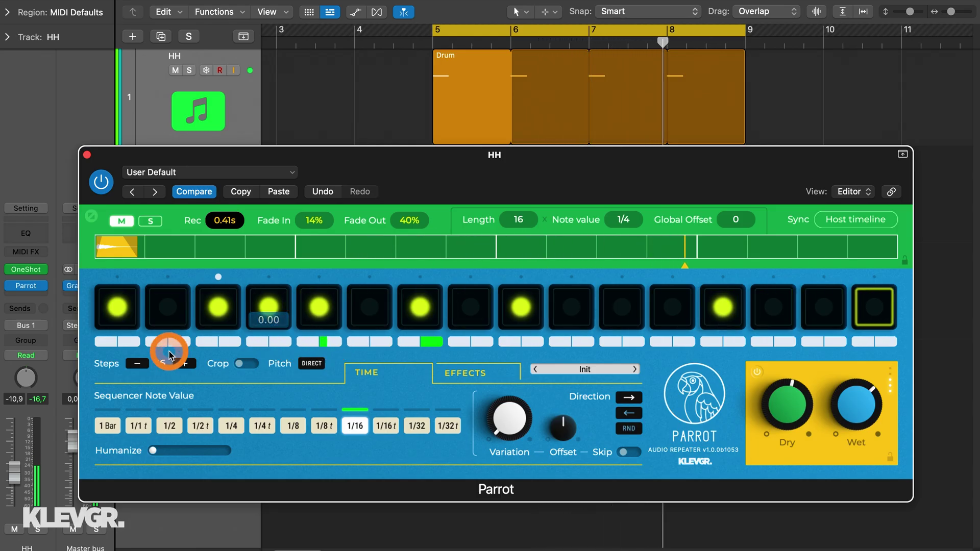
- Reduce the sequence to 8 steps, and try the Crop option before turning it off again
click(138, 364)
click(138, 364)
click(138, 363)
click(138, 363)
click(138, 364)
click(137, 364)
click(138, 364)
click(137, 364)
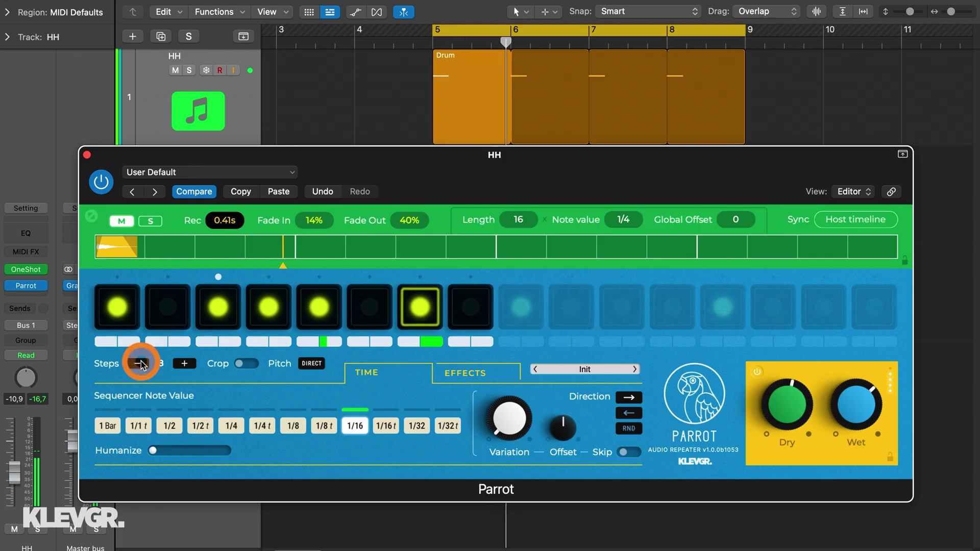
click(245, 364)
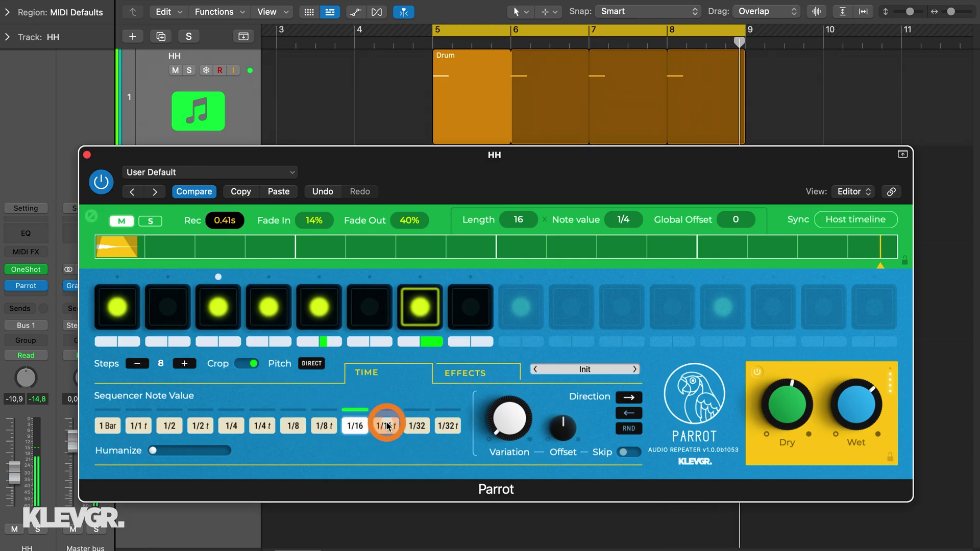
click(250, 364)
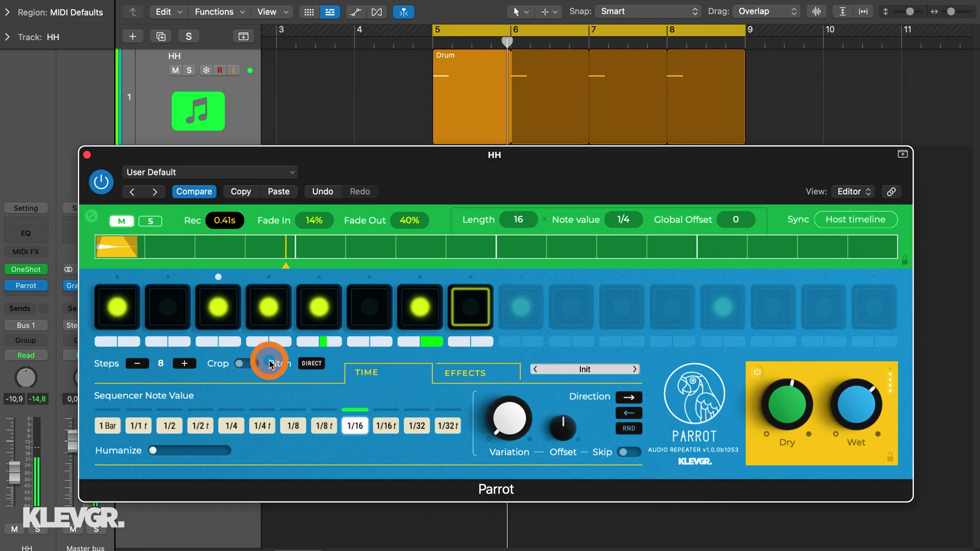
- Switch the pitch mode to Bend and raise the pitch of steps 4 and 5
click(314, 363)
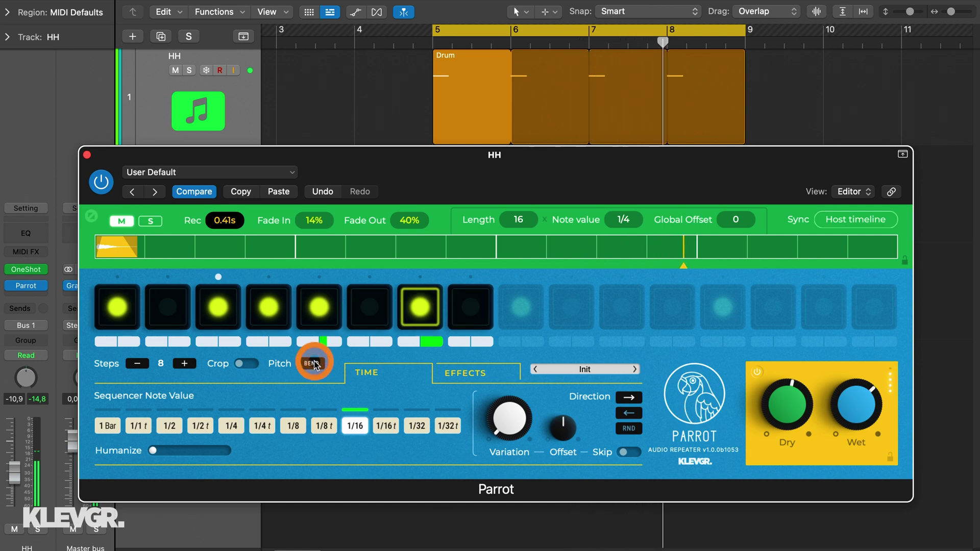
drag(274, 341, 338, 339)
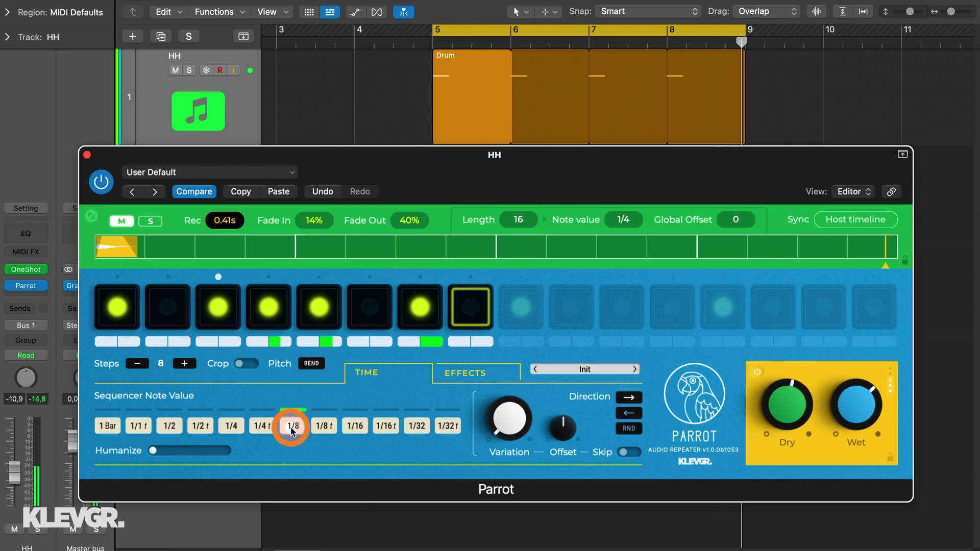
- Try sequencer note values of 1/4 and 1/32, return to 1/16, and set the Variation to 5
click(233, 427)
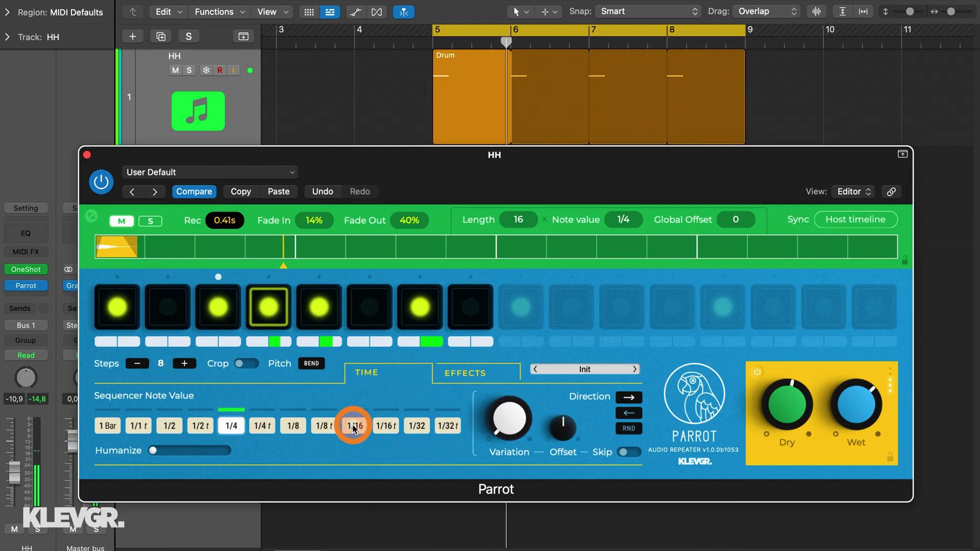
click(416, 426)
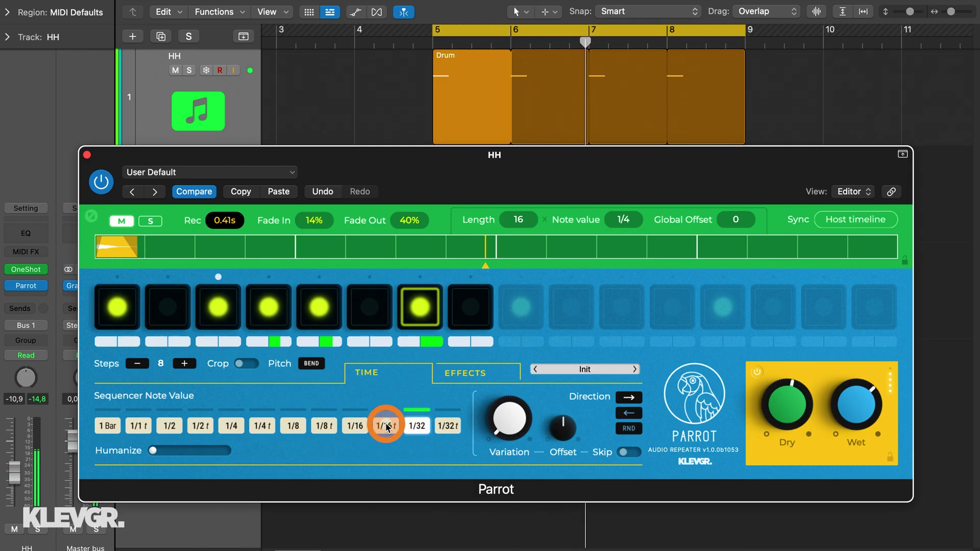
click(355, 427)
drag(503, 416, 511, 337)
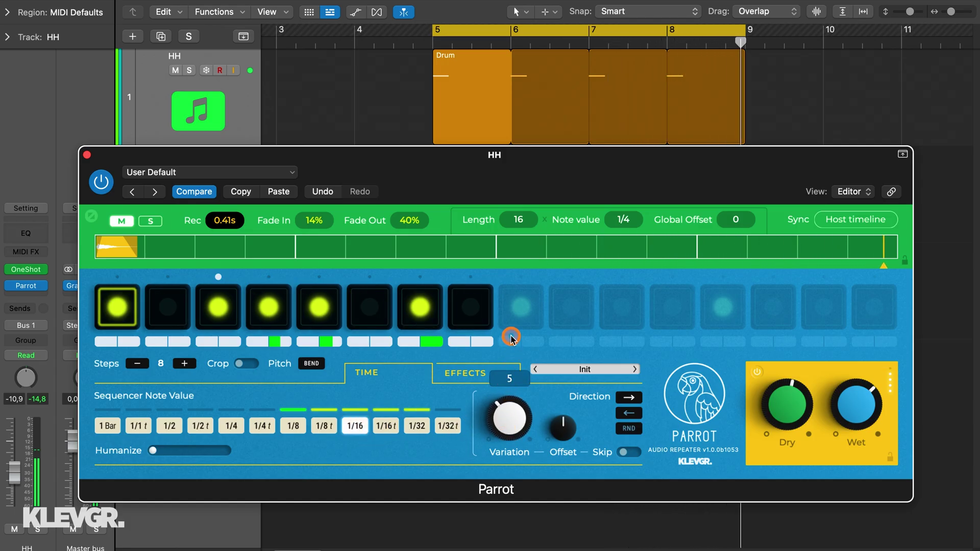
- Turn the Variation down to its minimum and try a slightly higher Humanize amount
drag(511, 337, 500, 446)
click(627, 415)
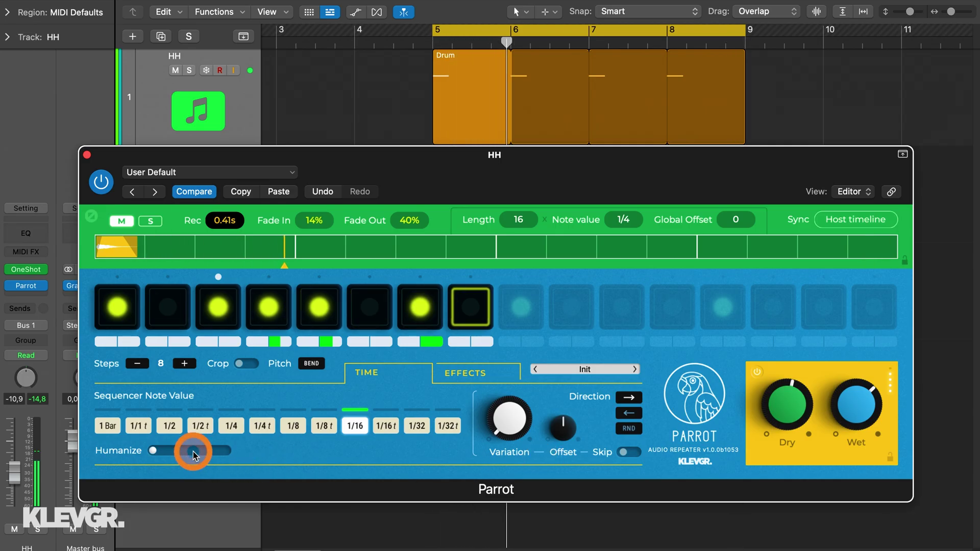
drag(153, 454, 163, 452)
- In the effects settings, set the pan Change mode to Active and pan the repeats well to the right
click(469, 372)
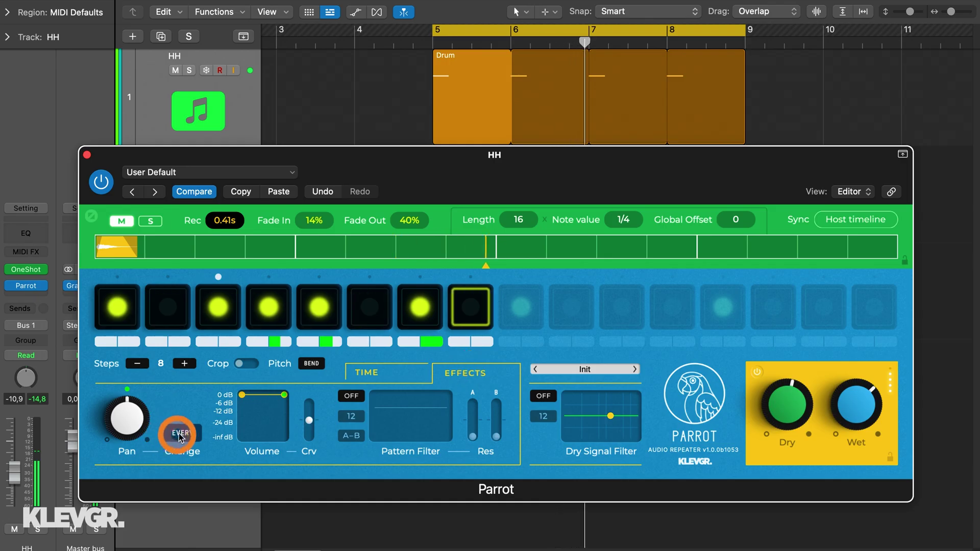
click(190, 407)
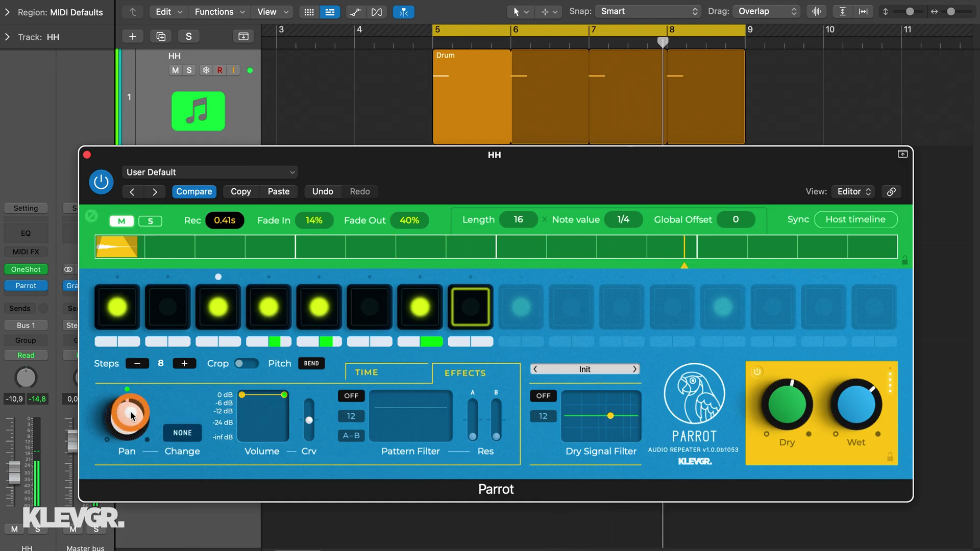
mouse_move(130, 416)
mouse_down()
mouse_move(127, 474)
mouse_move(127, 344)
mouse_move(125, 408)
mouse_up()
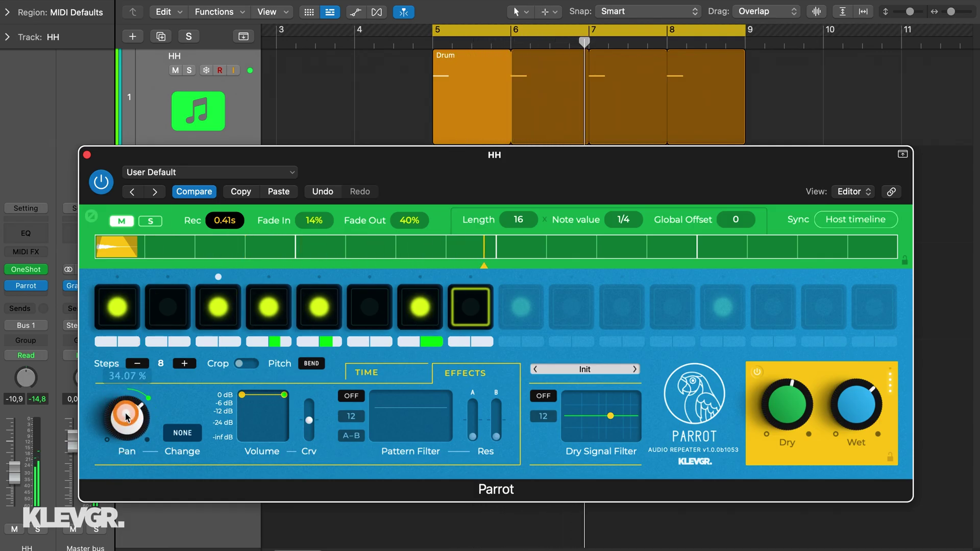
click(179, 434)
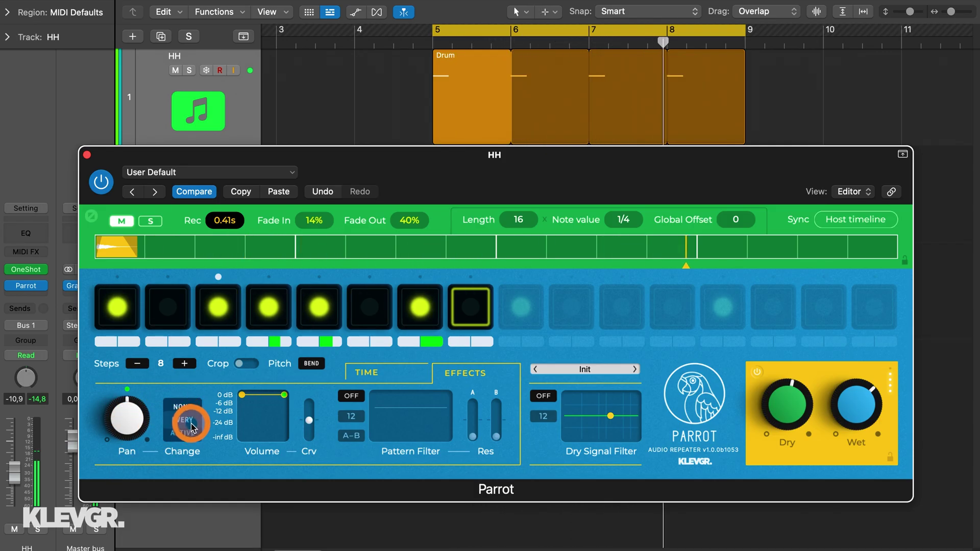
drag(194, 437, 192, 435)
drag(127, 416, 127, 346)
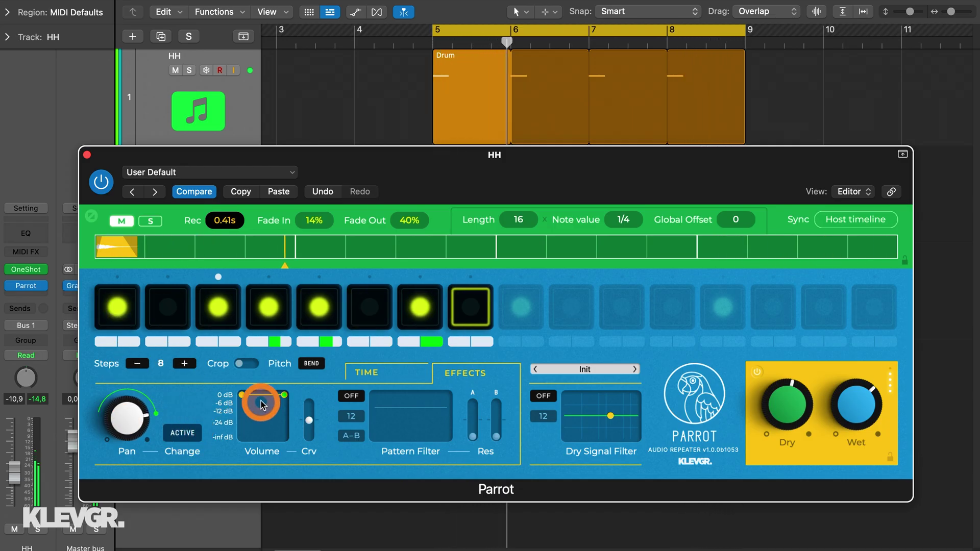
- Lower the start of the Volume envelope to about -6 dB and lower its curve setting
drag(242, 395, 284, 395)
drag(308, 420, 326, 445)
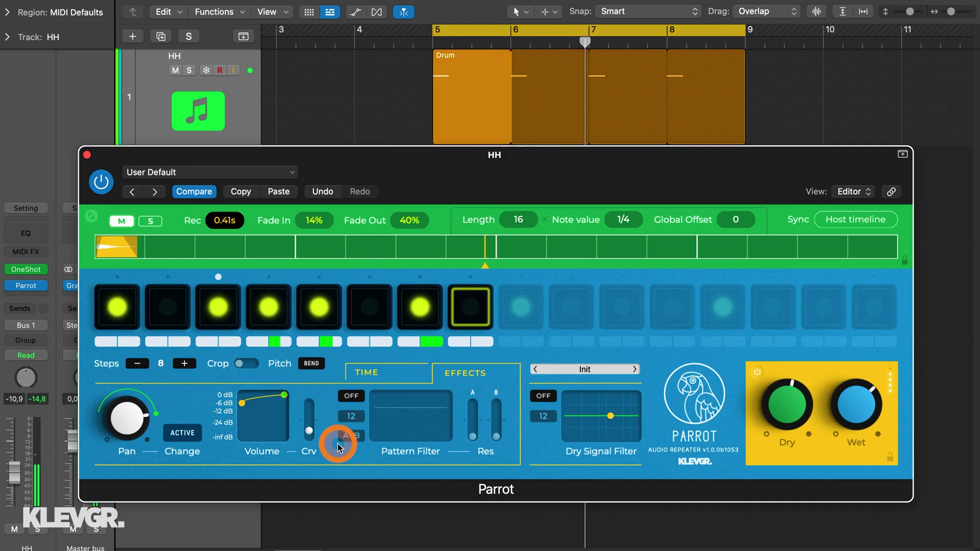
- Enable the Pattern Filter as a low-pass and set its A cutoff to about 827 Hz
click(358, 397)
click(381, 396)
drag(388, 424, 393, 358)
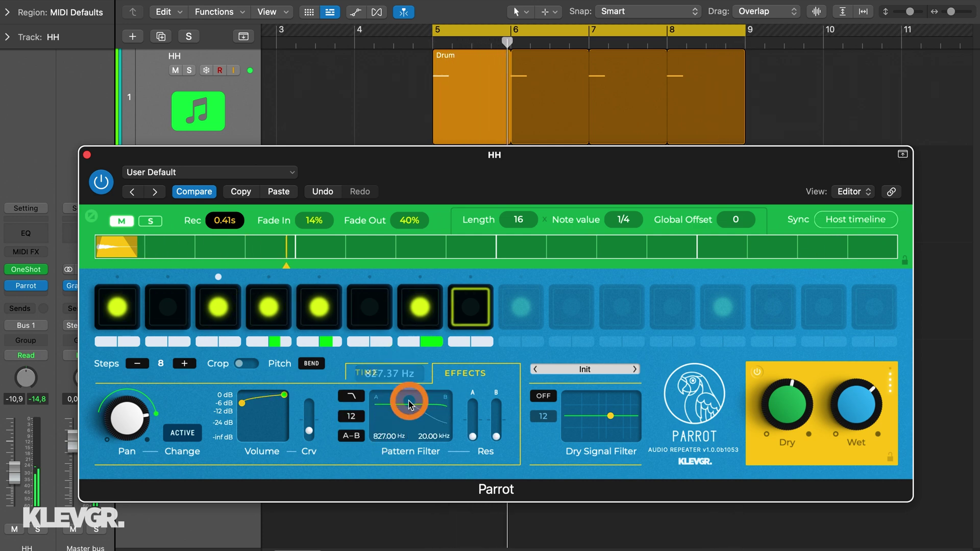
drag(416, 433, 422, 471)
- Raise the Pattern Filter resonance for A and B, and switch the filter mode to A
click(495, 437)
drag(494, 440, 475, 408)
click(351, 435)
drag(388, 438, 407, 384)
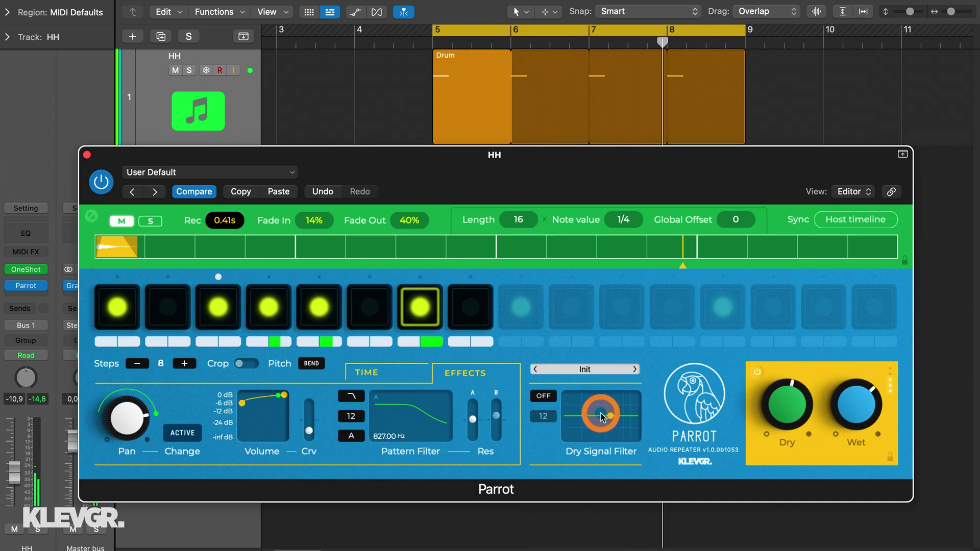
- Examine the Dry Signal Filter, the Dry and Wet levels and the mix section's power switch
click(772, 425)
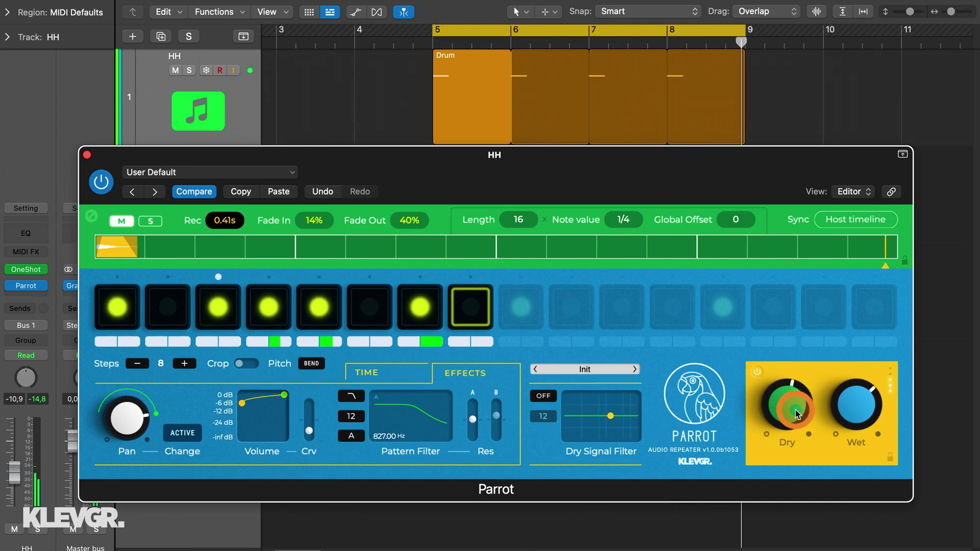
click(628, 441)
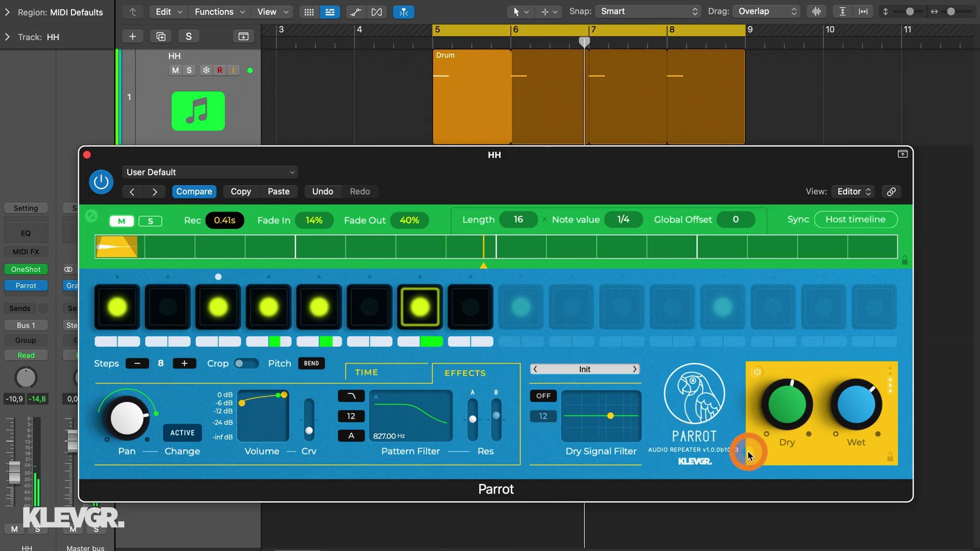
click(813, 441)
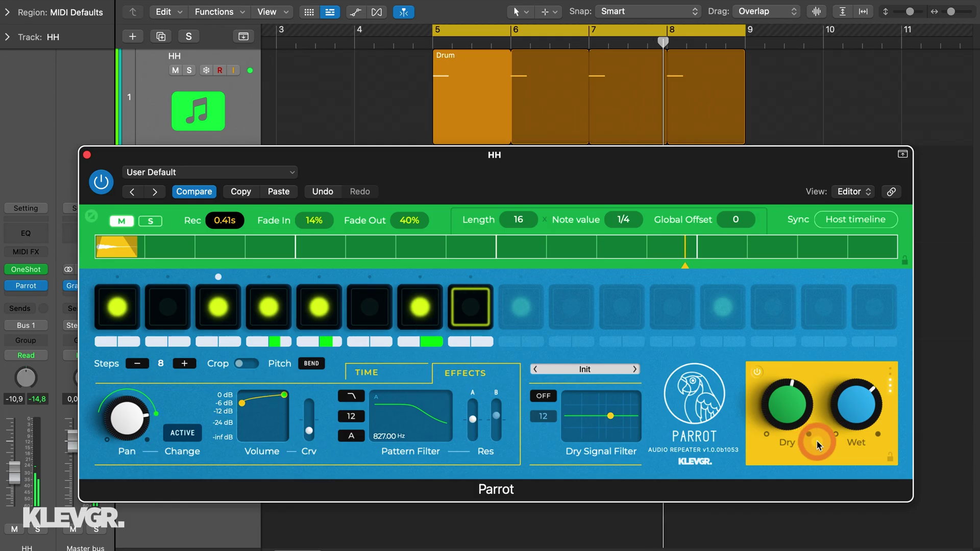
click(788, 408)
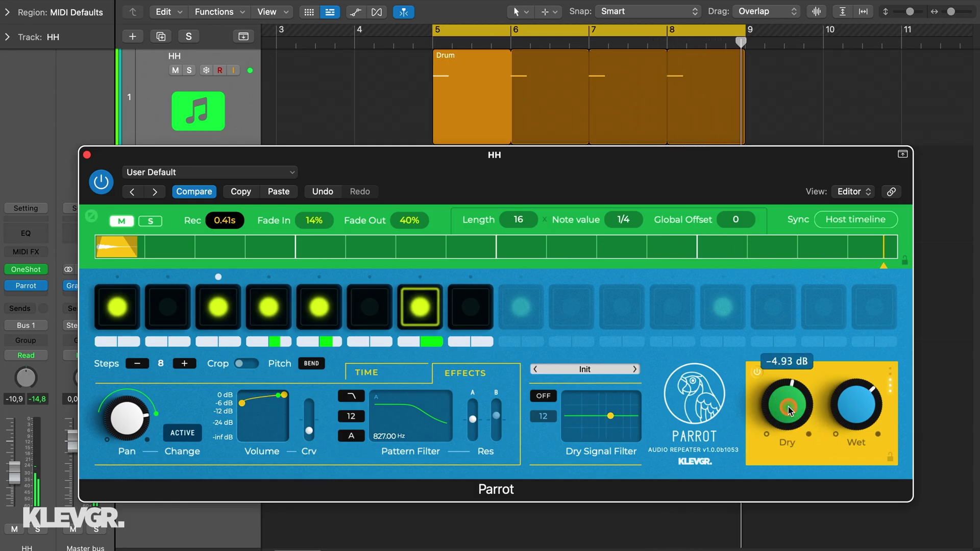
click(853, 409)
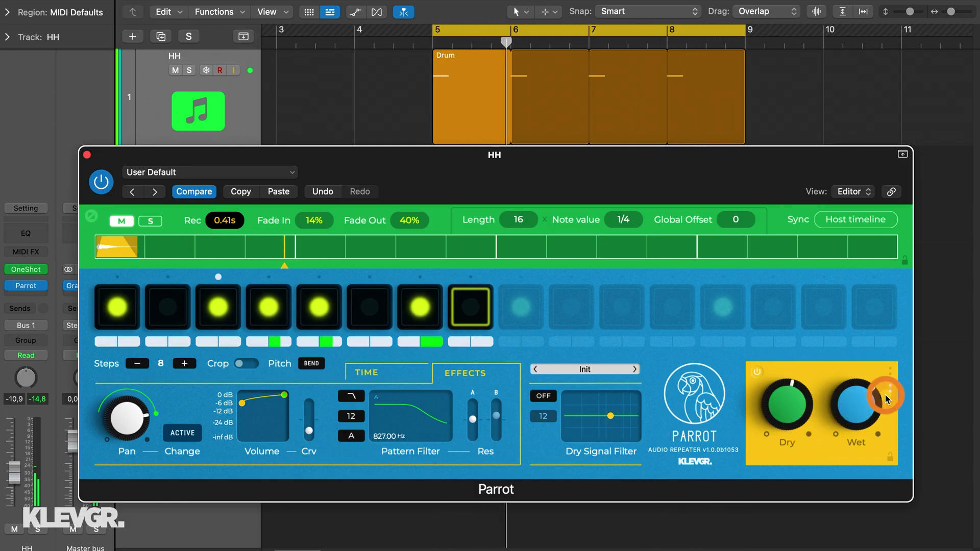
click(757, 372)
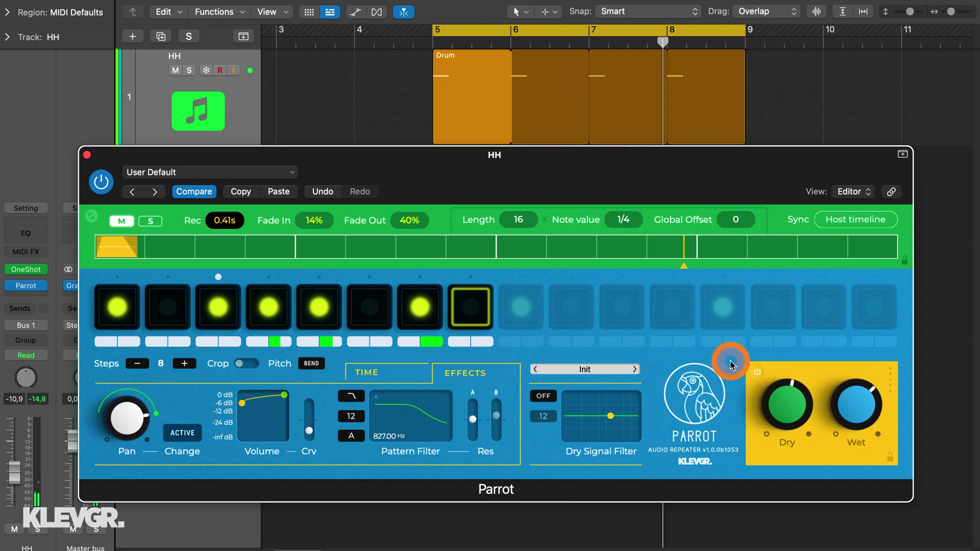
- Browse the Complex, Experimental and User Presets categories, and close the preset browser without loading anything
click(613, 368)
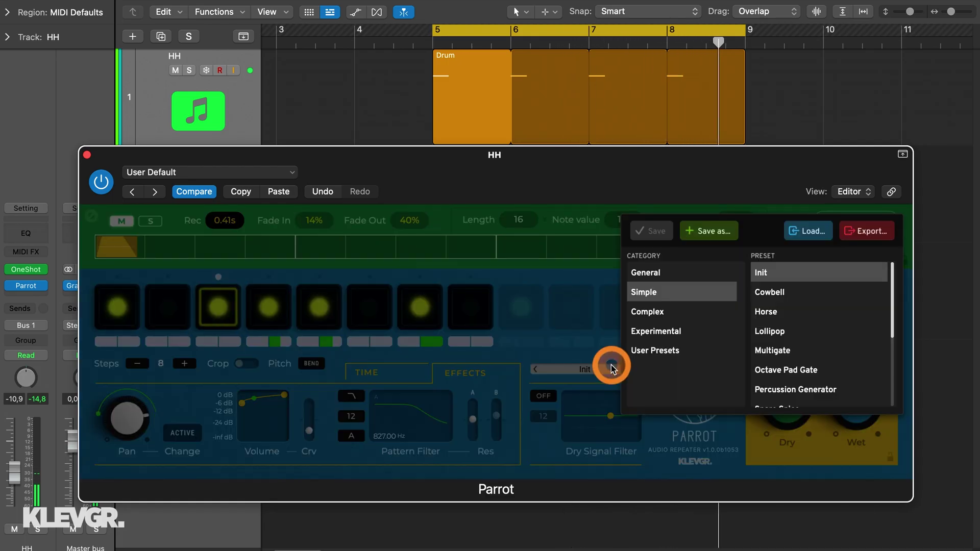
click(690, 312)
click(699, 332)
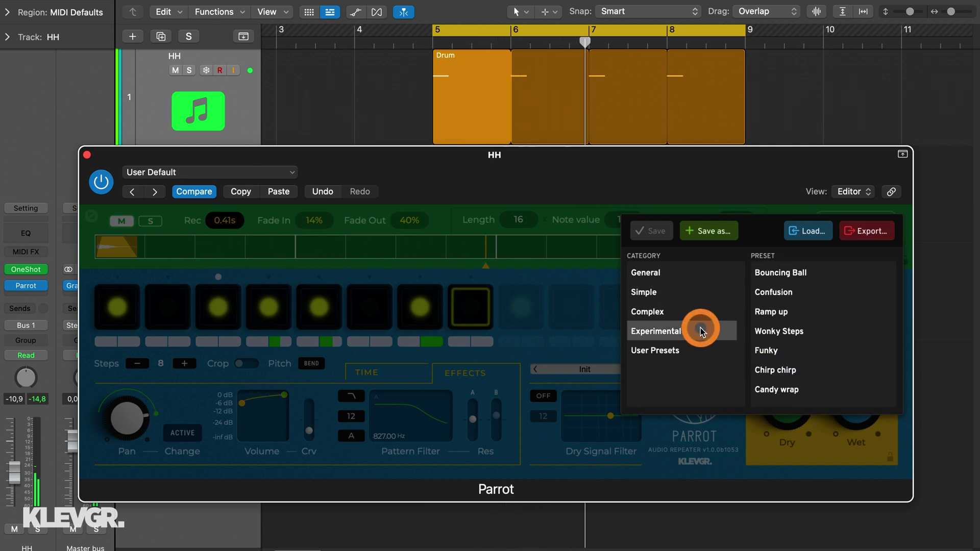
click(682, 350)
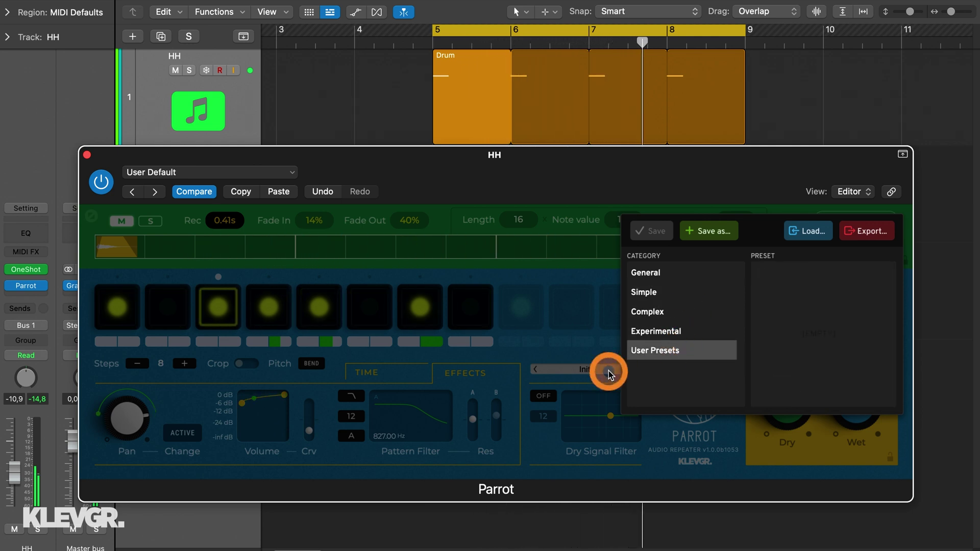
click(572, 358)
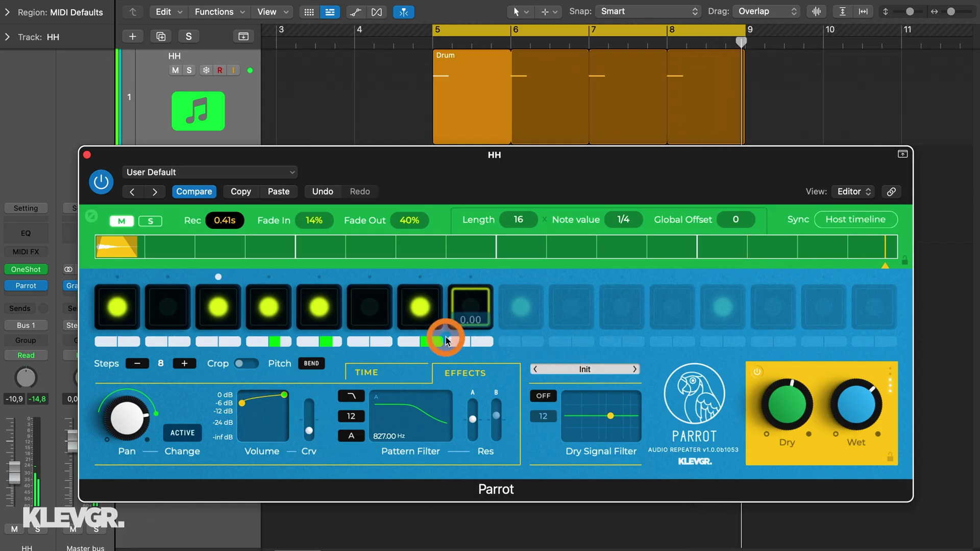
- Look at the interface size and info tooltip options and the section lock controls
click(94, 220)
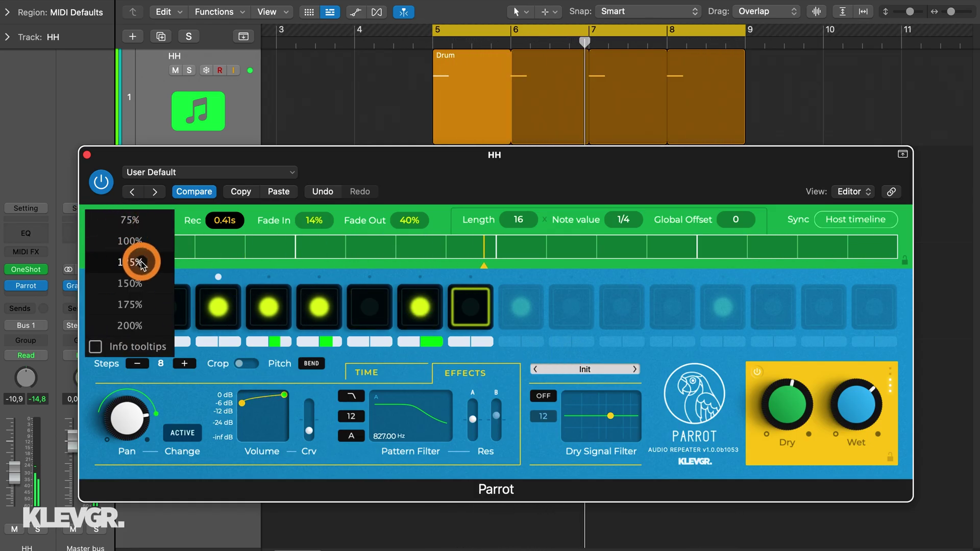
click(596, 268)
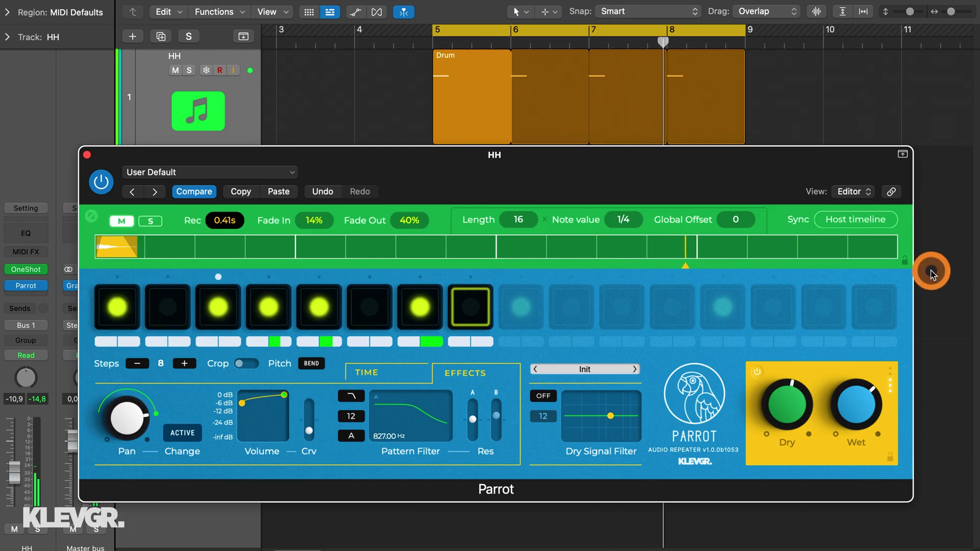
click(905, 264)
click(890, 459)
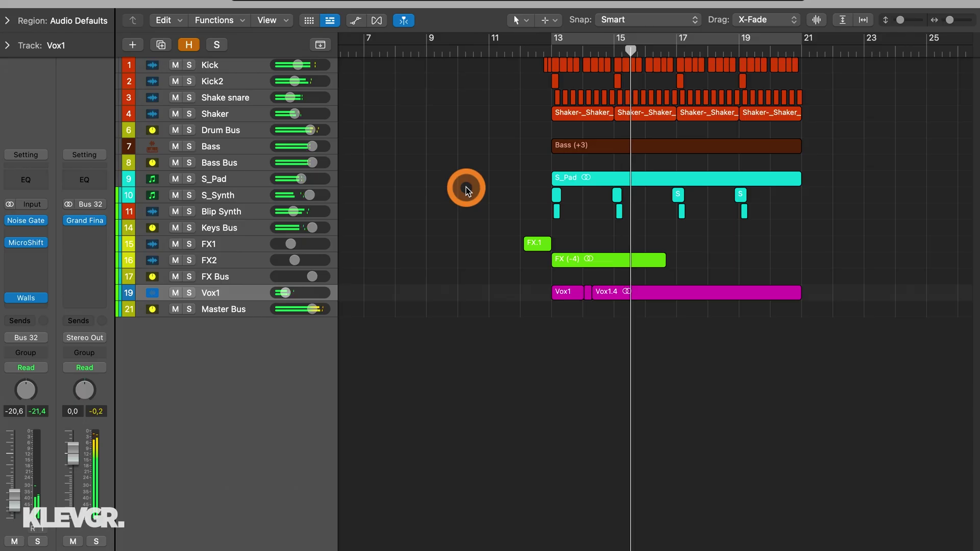
- With cycle playback on for bars 13 to 21, solo Kick2, bypass its Parrot effect and play the dry track
key(c)
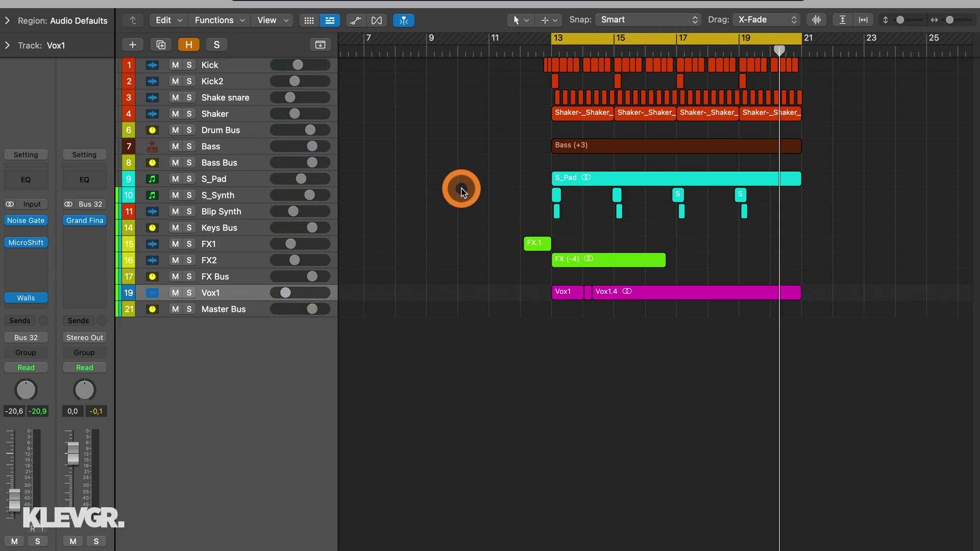
click(188, 82)
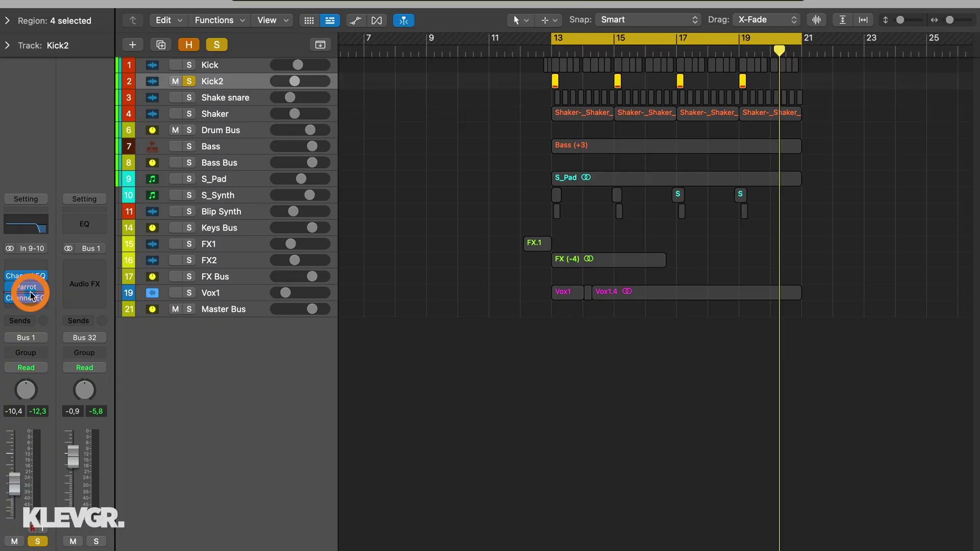
drag(11, 291, 12, 292)
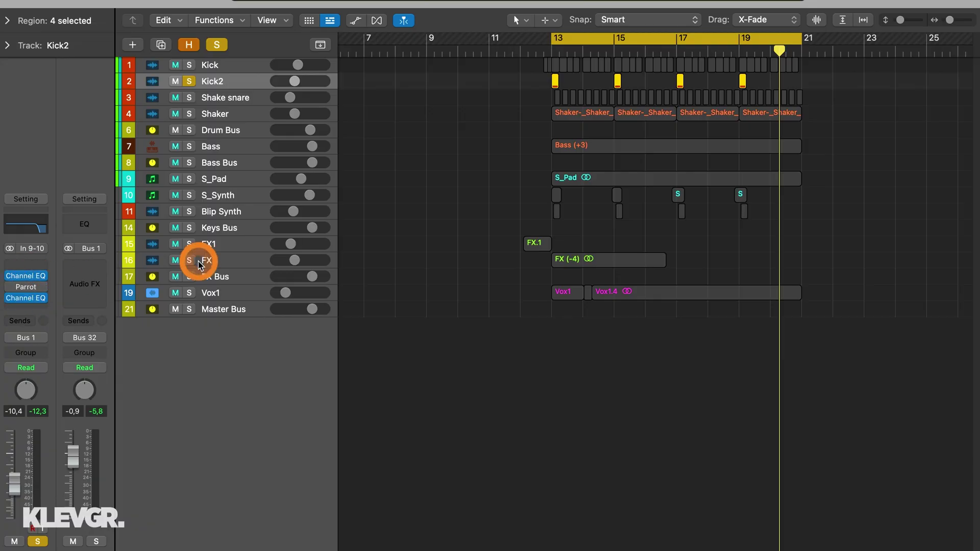
key(space)
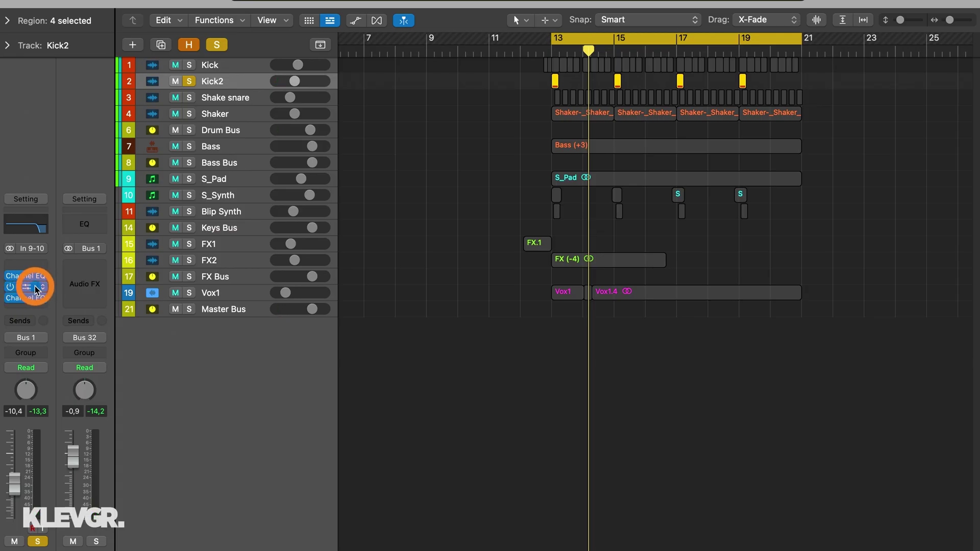
- Open the Parrot effect on Kick2 and examine its step pattern, effects and time settings during playback
click(28, 289)
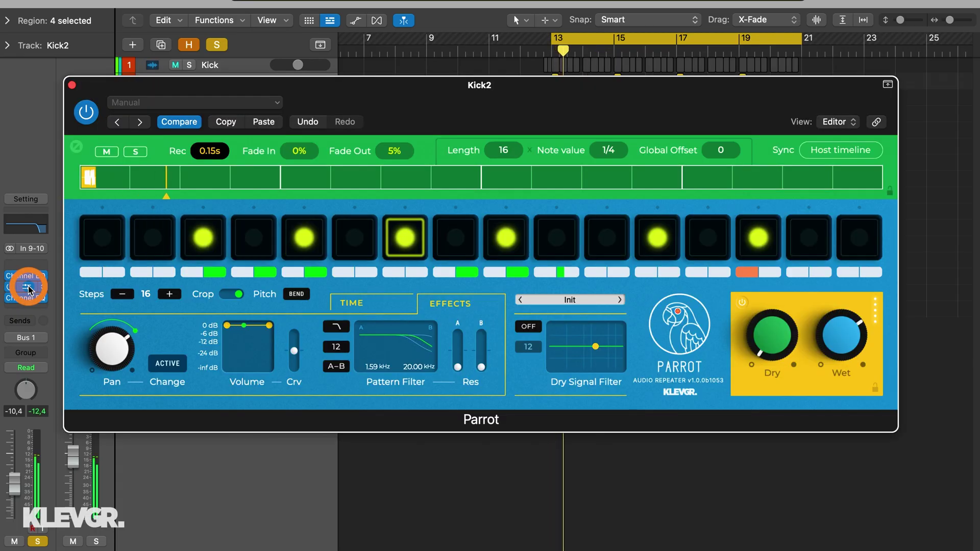
click(222, 241)
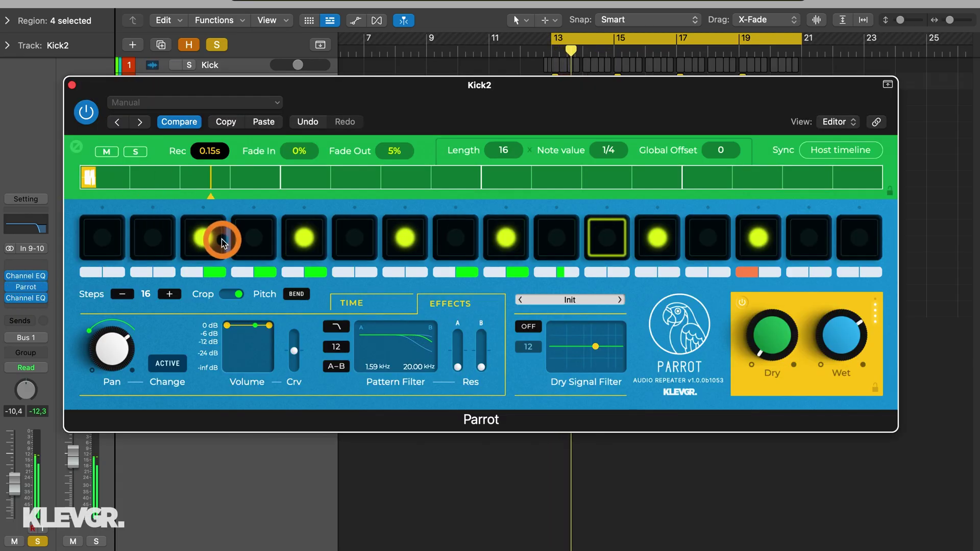
click(388, 306)
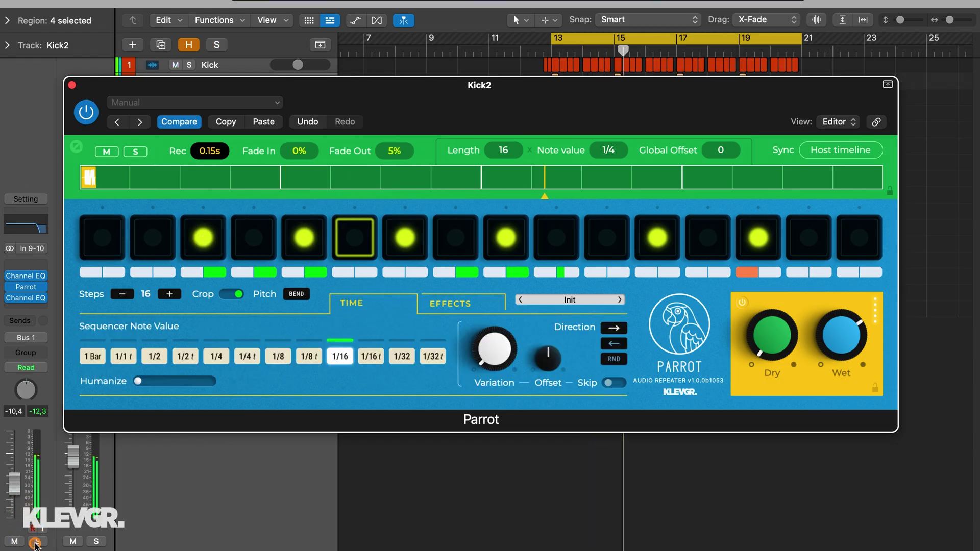
- Unsolo Kick2 to hear the full mix and close its Parrot window
click(38, 541)
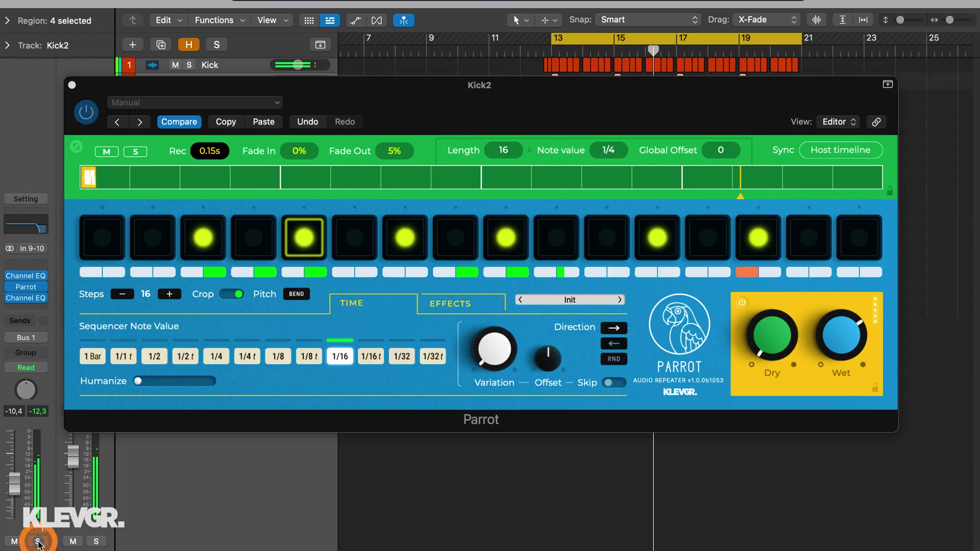
click(119, 87)
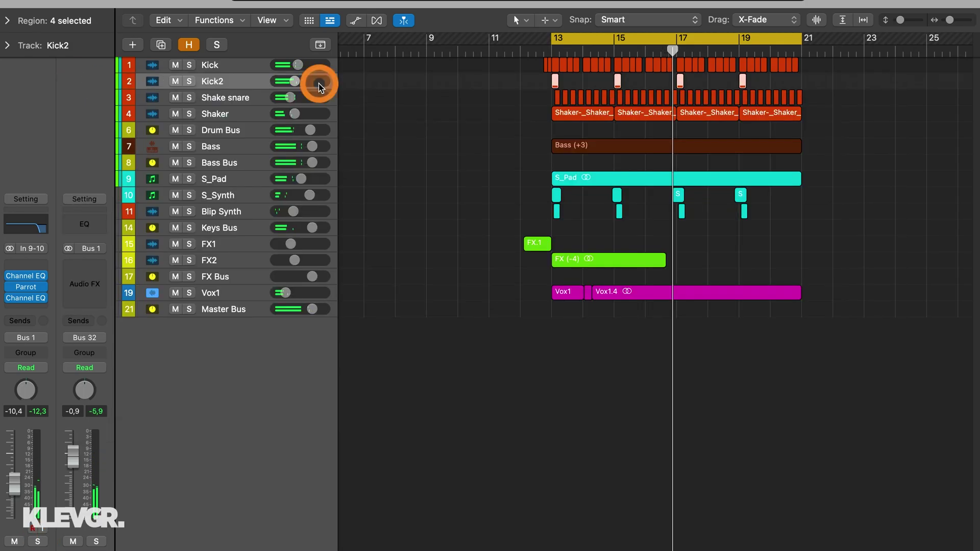
- Select and solo the S_Synth track and play the cycled section from its start
click(231, 197)
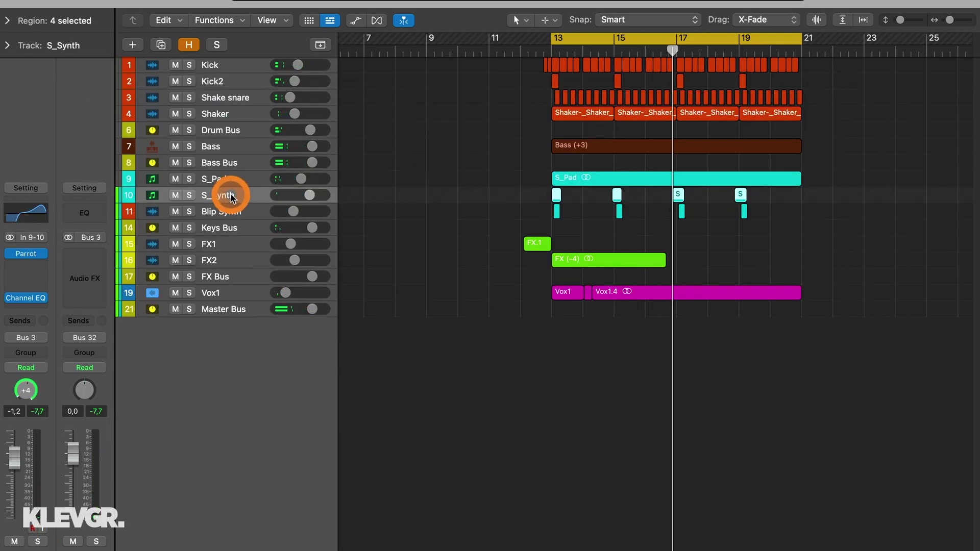
click(190, 196)
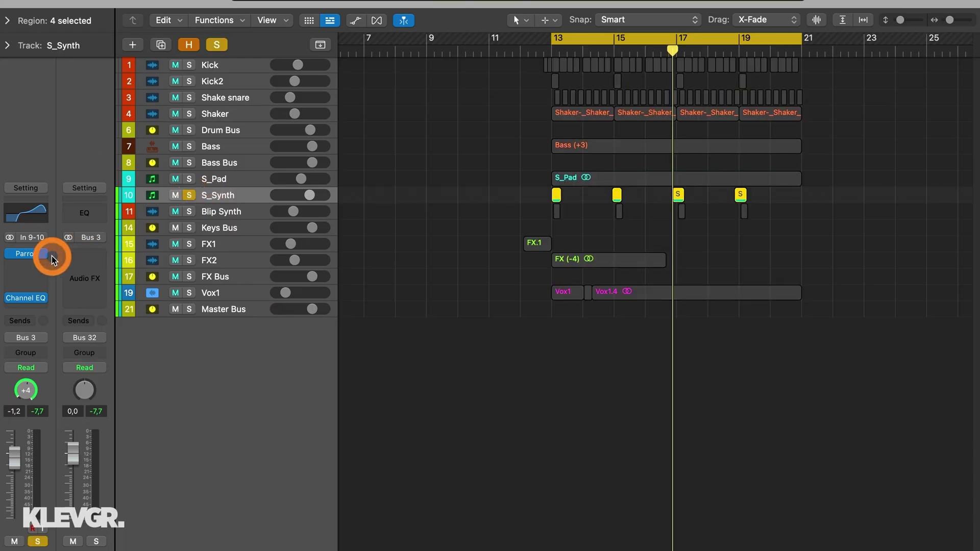
key(space)
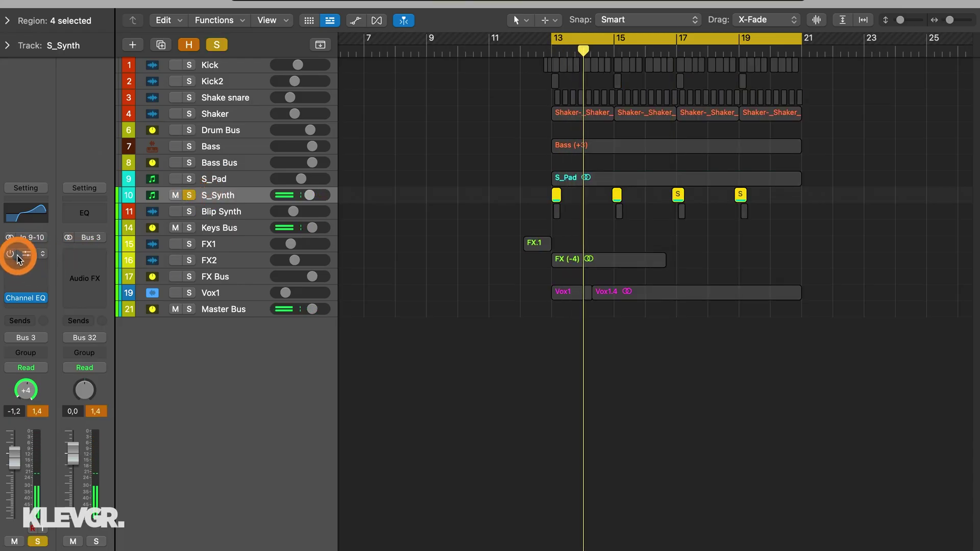
key(Return)
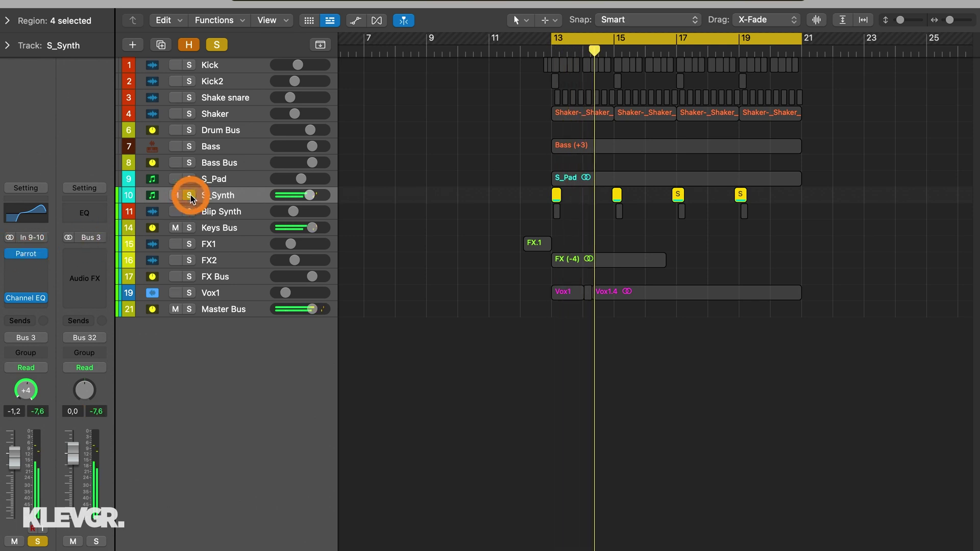
- Examine the Parrot effect on S_Synth during playback, unsolo the track to hear the full mix, and close the Parrot window
click(32, 254)
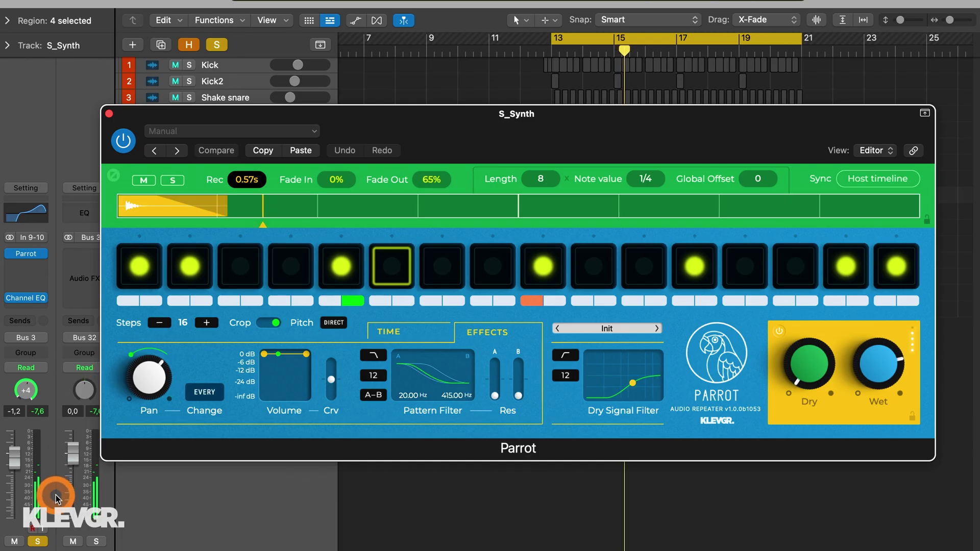
click(36, 540)
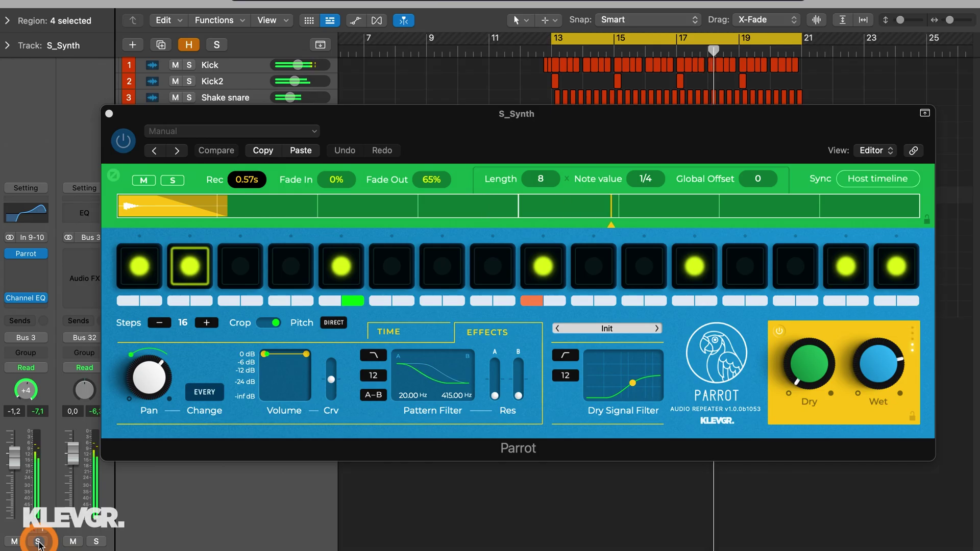
click(70, 498)
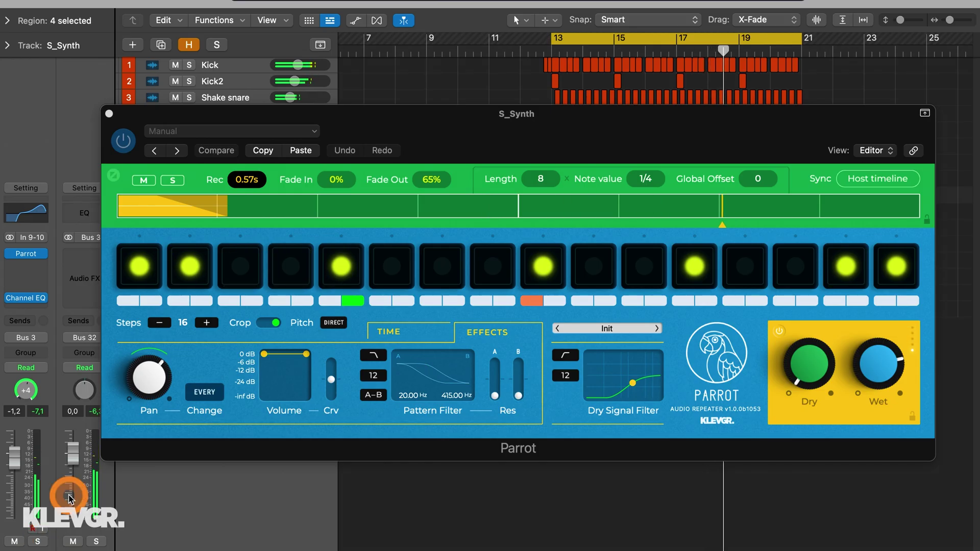
click(109, 115)
- Select the Blip Synth track and solo it
click(283, 196)
click(222, 215)
click(189, 212)
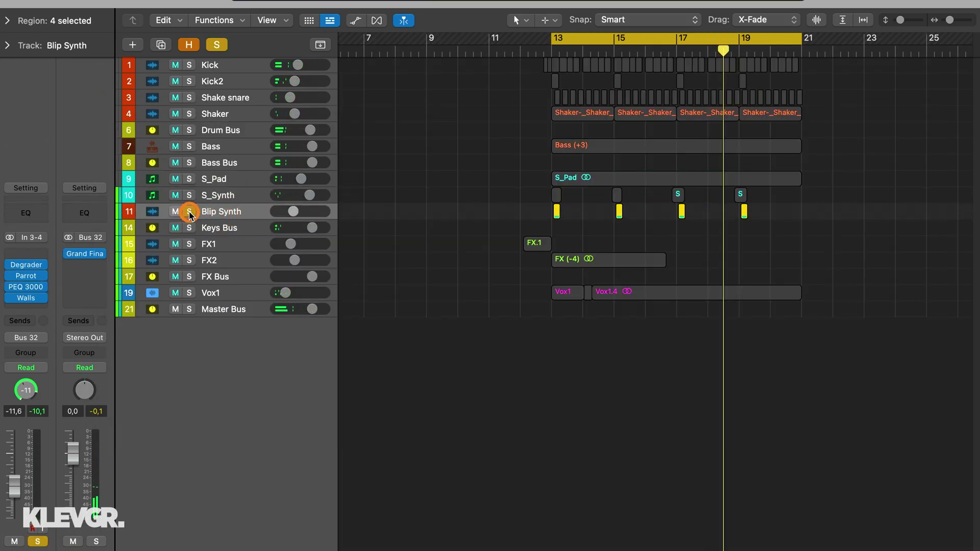
- Open the Parrot effect on Blip Synth and compare the bypassed and active sound during playback
click(43, 288)
click(29, 279)
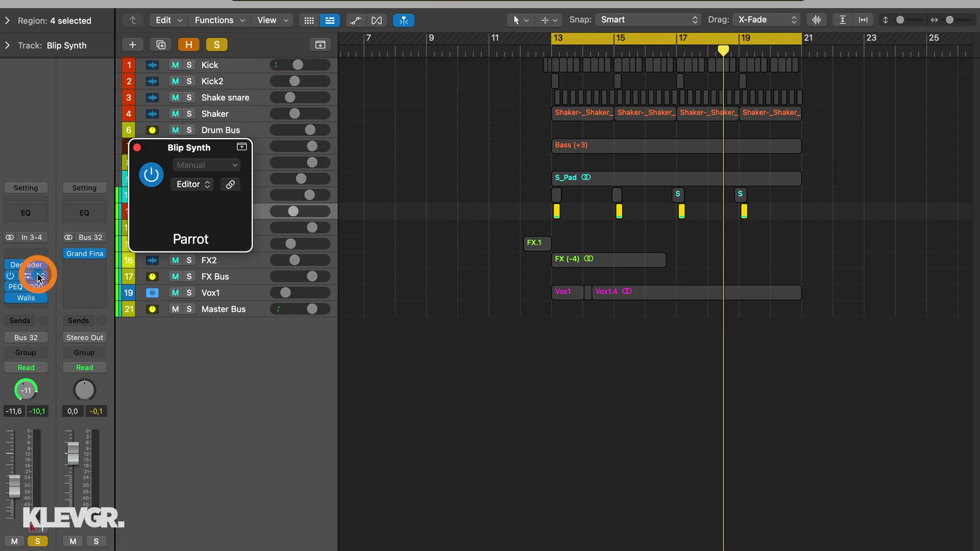
click(150, 180)
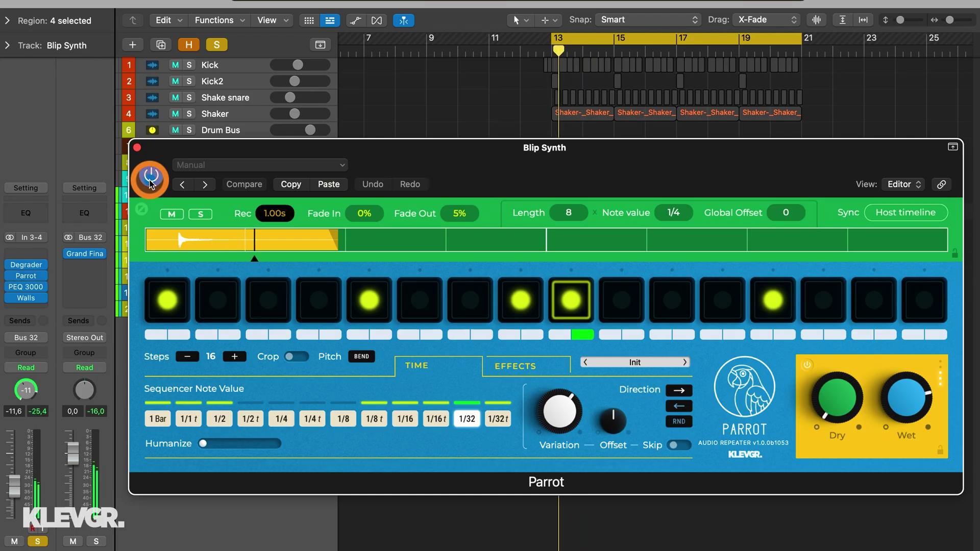
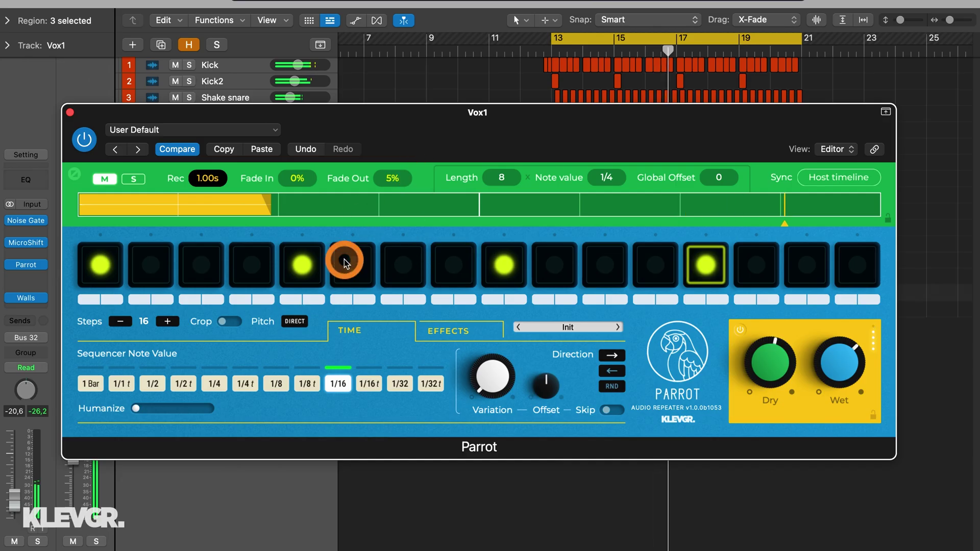
- Turn on the sequencer's twelfth step and turn off the thirteenth in Vox1's Parrot
click(658, 266)
click(710, 269)
click(687, 207)
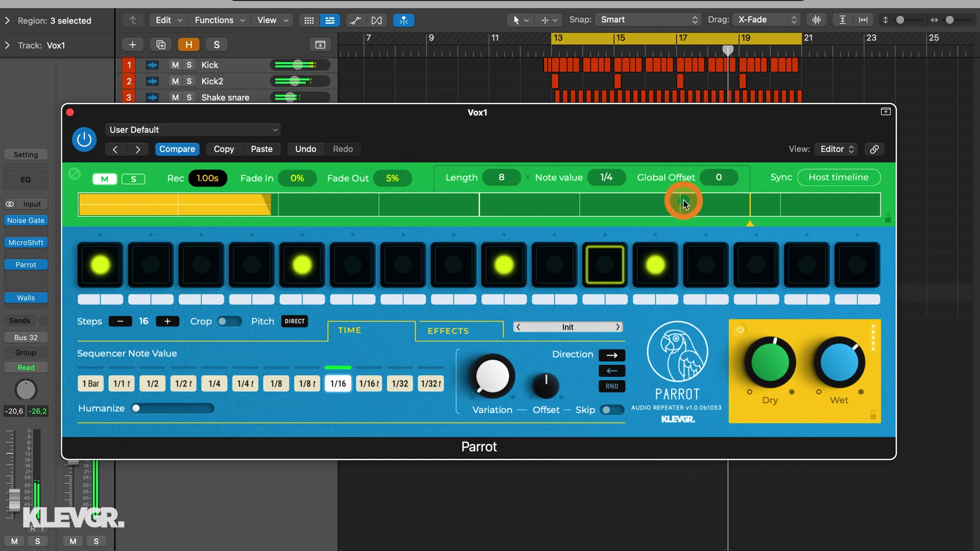
- Set Global Offset to 5 and the sequencer note value to 1/8
drag(718, 184, 722, 137)
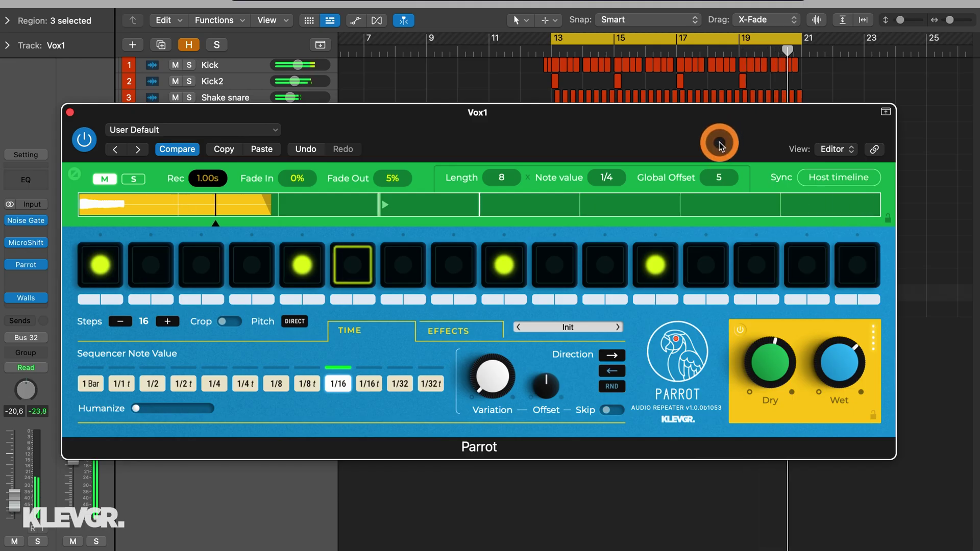
click(249, 297)
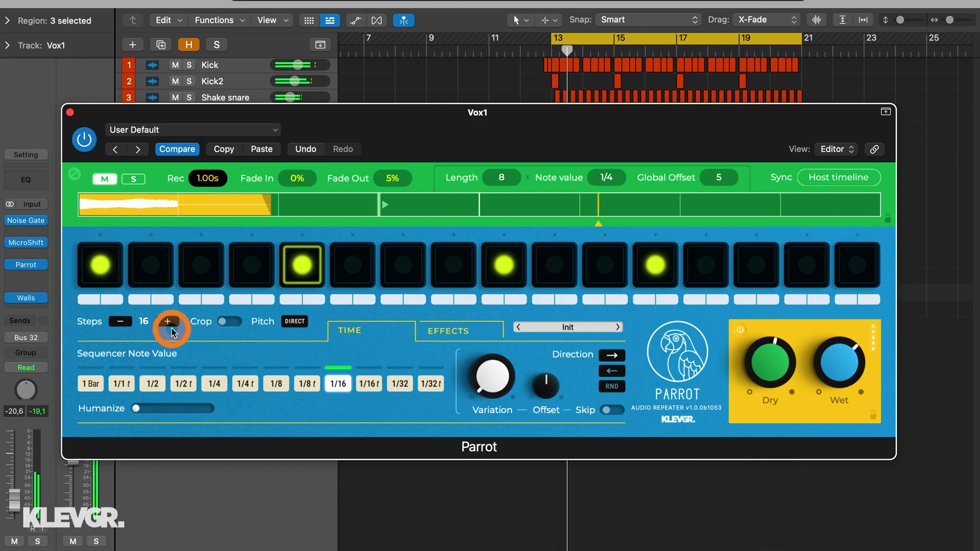
click(276, 385)
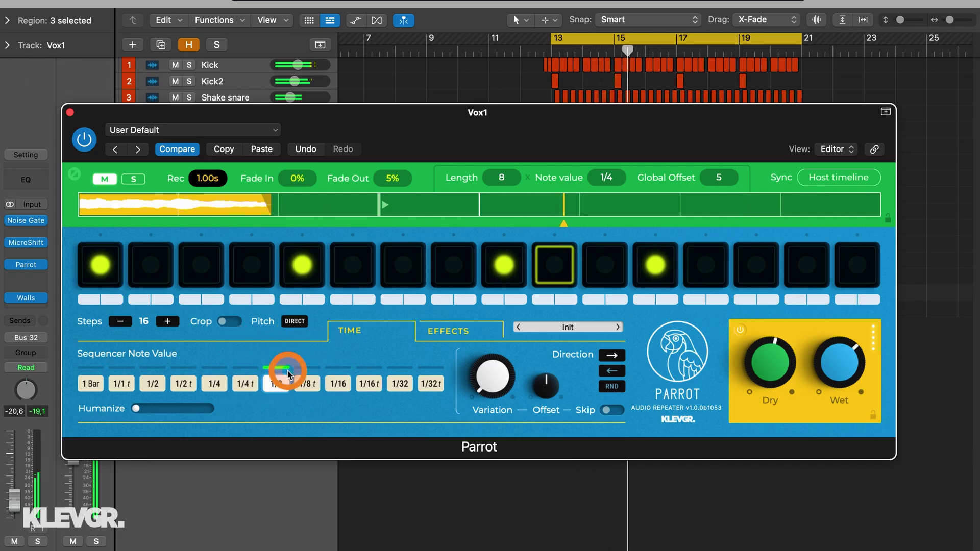
- Turn off the first step, lower the fifth step's pitch, raise the ninth to 2.00 and the twelfth higher, and switch Pitch mode to Bend
drag(261, 303, 294, 303)
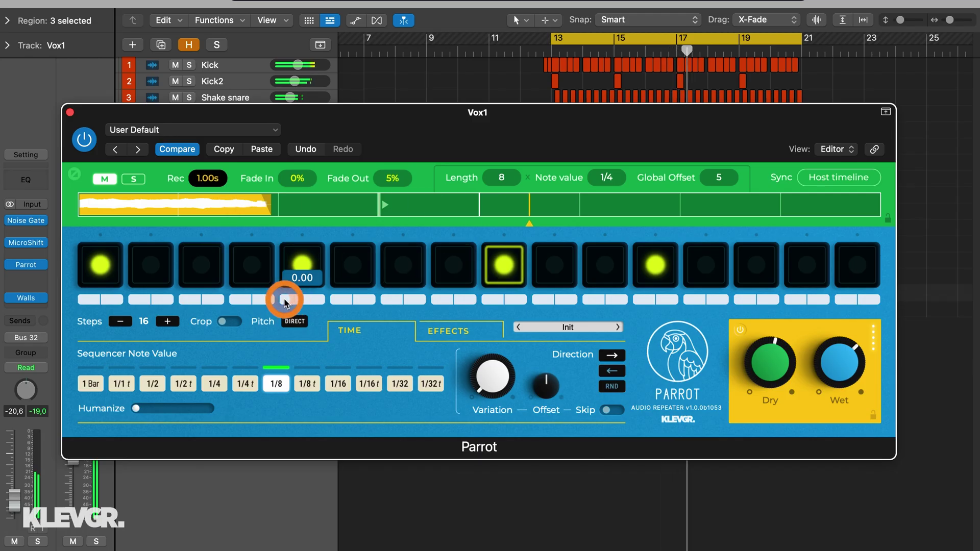
click(128, 267)
drag(294, 302, 507, 303)
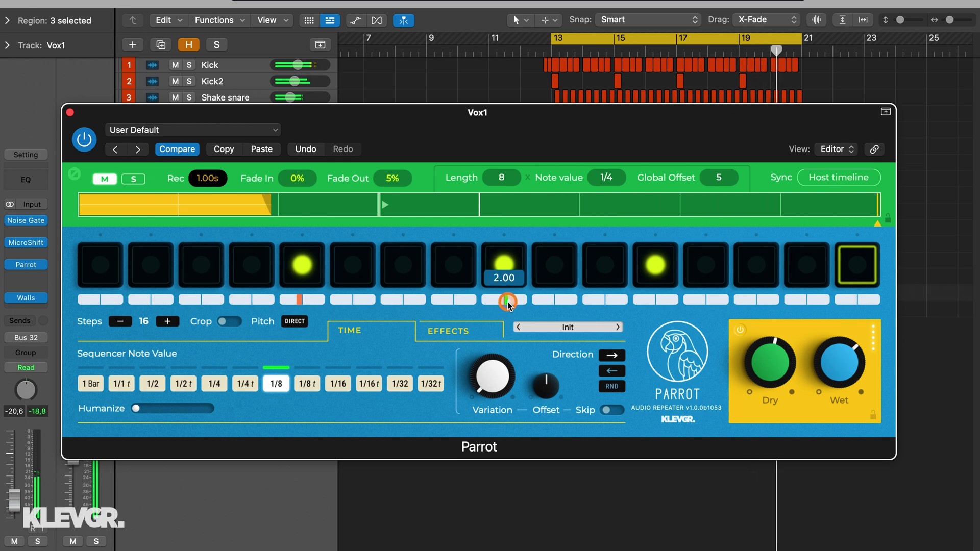
drag(658, 302, 669, 302)
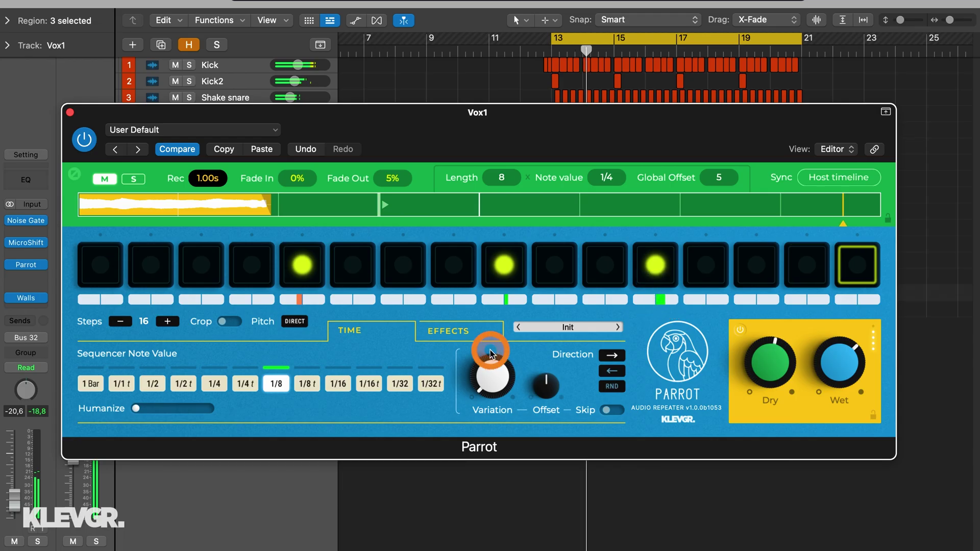
click(296, 322)
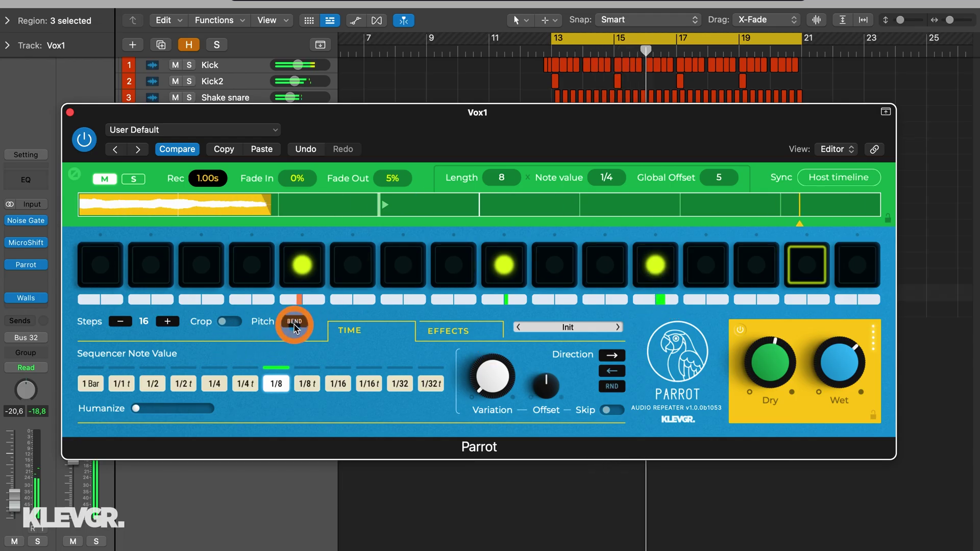
- Set the repeats' pan change to Active and increase the pan amount
click(452, 332)
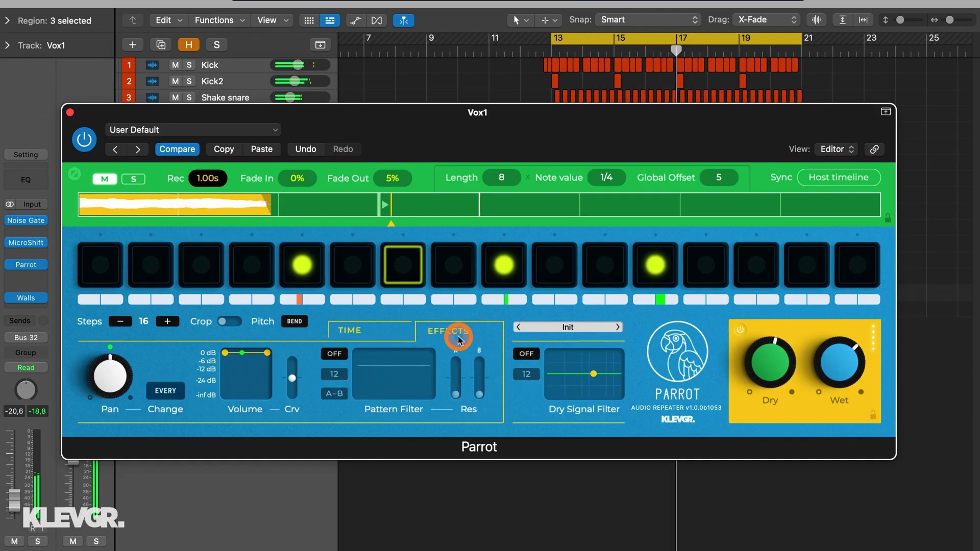
click(162, 391)
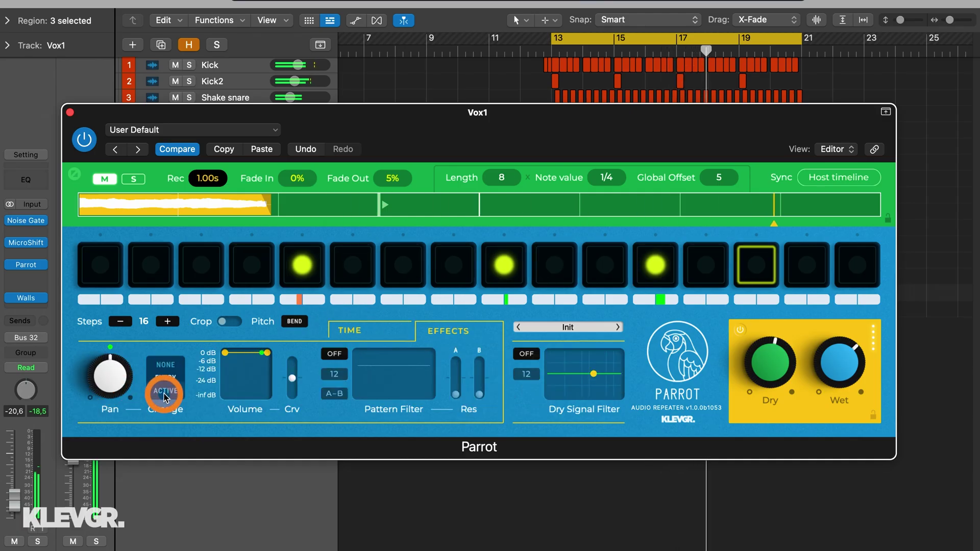
drag(110, 362, 114, 353)
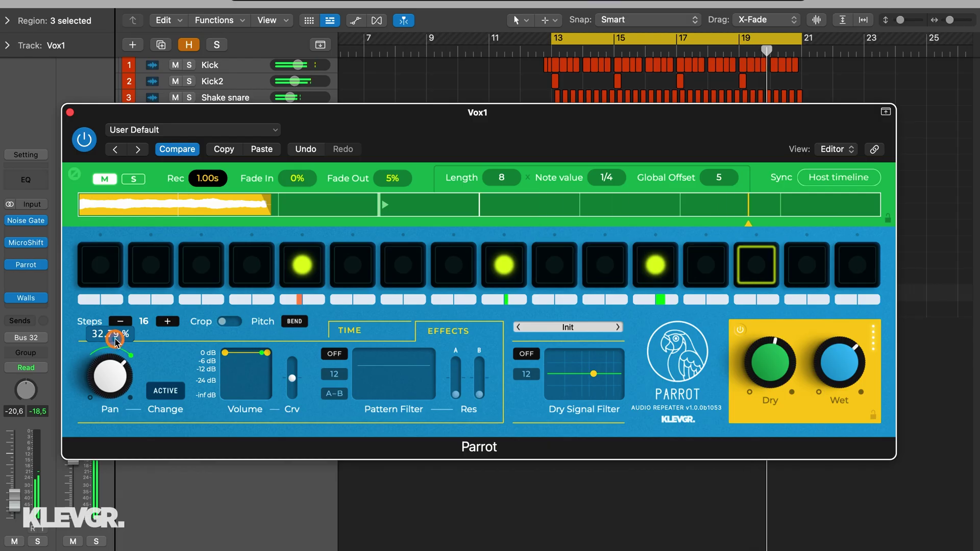
drag(116, 341, 119, 336)
- Shape the volume envelope with a start level of about -21 dB and a negative curve
drag(224, 353, 217, 372)
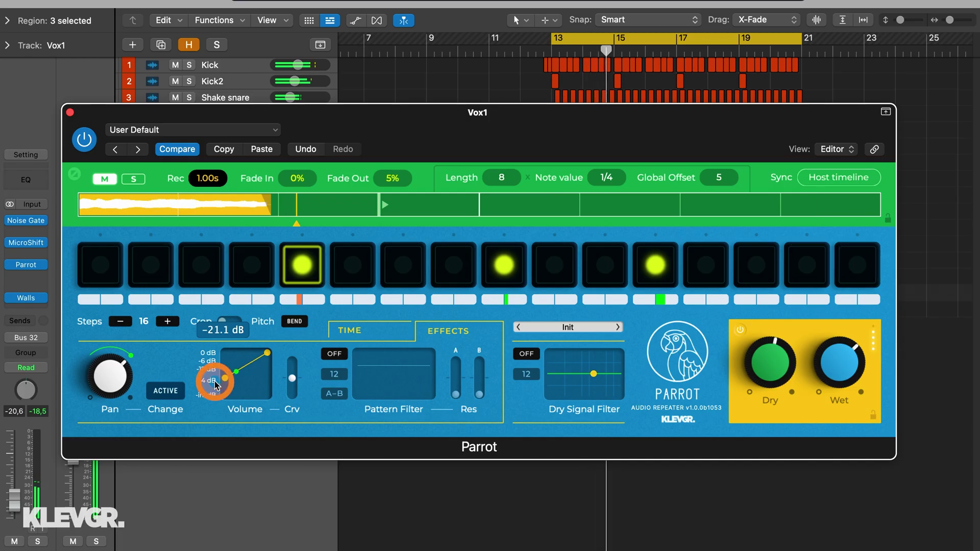
drag(292, 381, 292, 397)
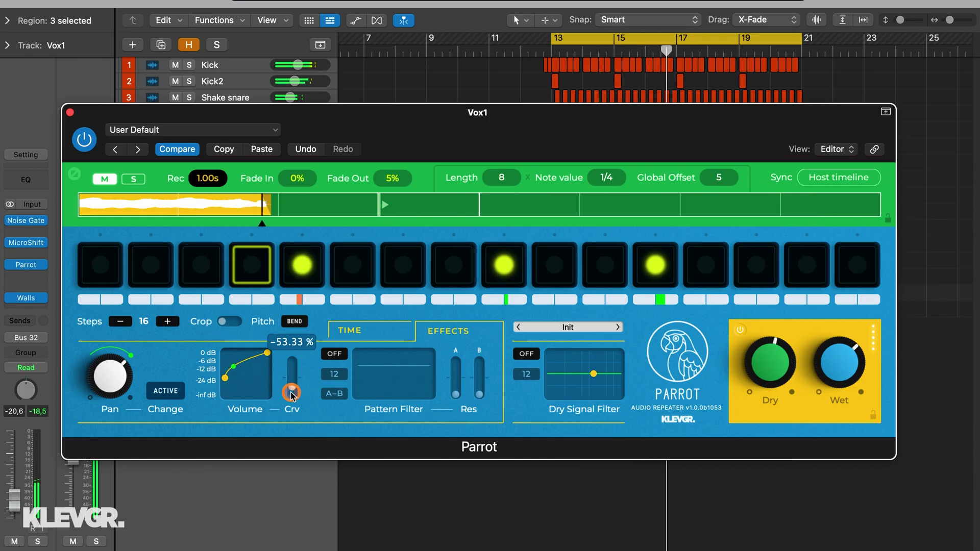
- Enable a low-pass pattern filter with slope 24, set A to 2.62 kHz and B to 766 Hz, and raise both resonances
click(334, 354)
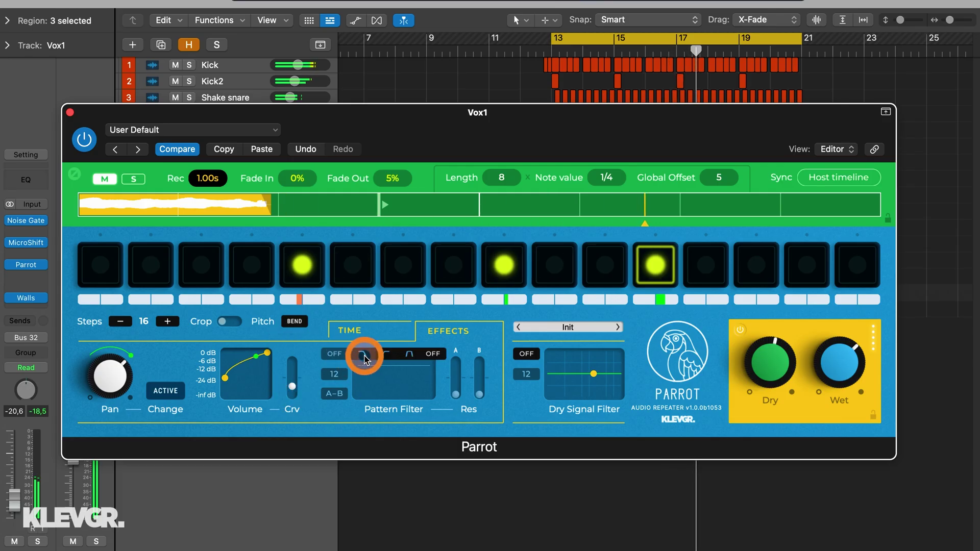
click(334, 374)
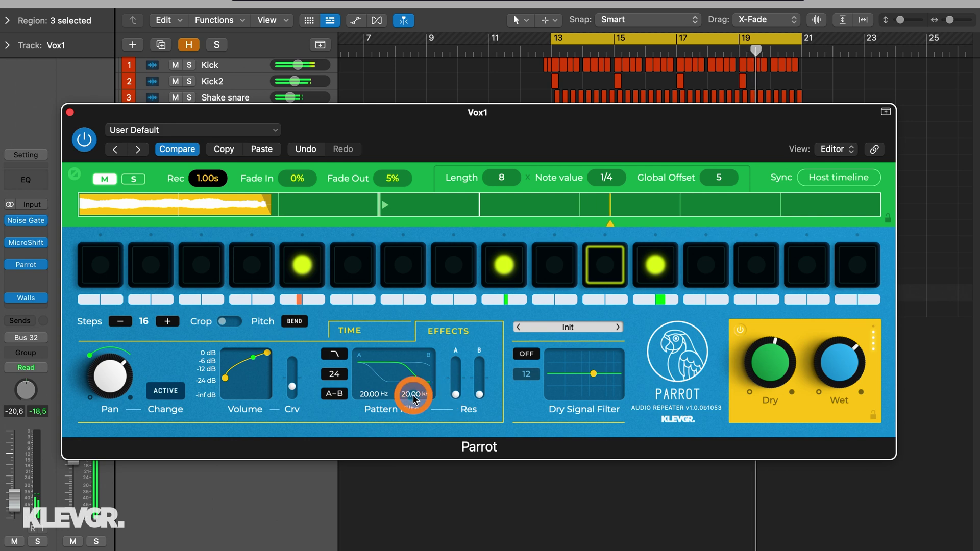
drag(375, 398, 380, 295)
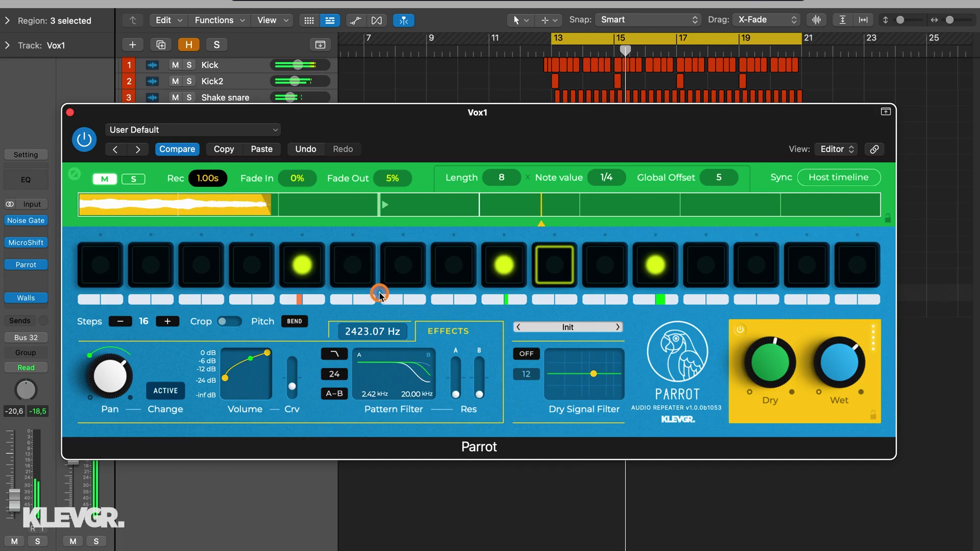
drag(411, 394, 408, 463)
click(479, 401)
drag(479, 395, 479, 384)
drag(456, 394, 479, 382)
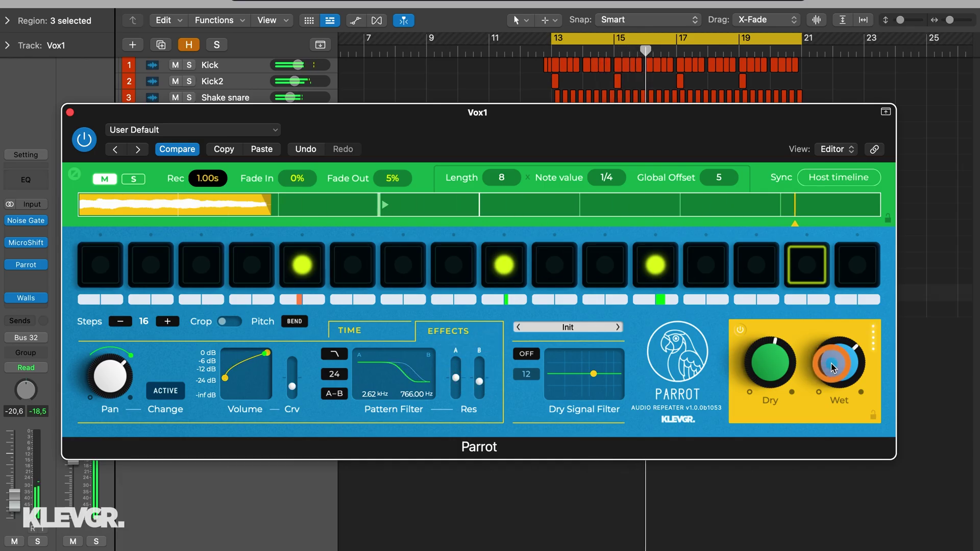
- Try a slightly higher wet level and reset the dry level to its default
drag(831, 364, 835, 365)
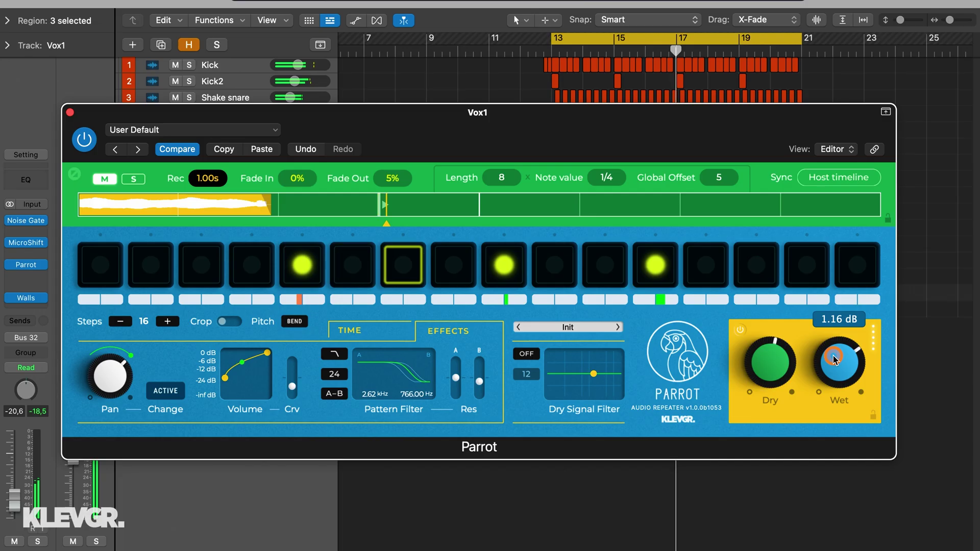
double_click(766, 362)
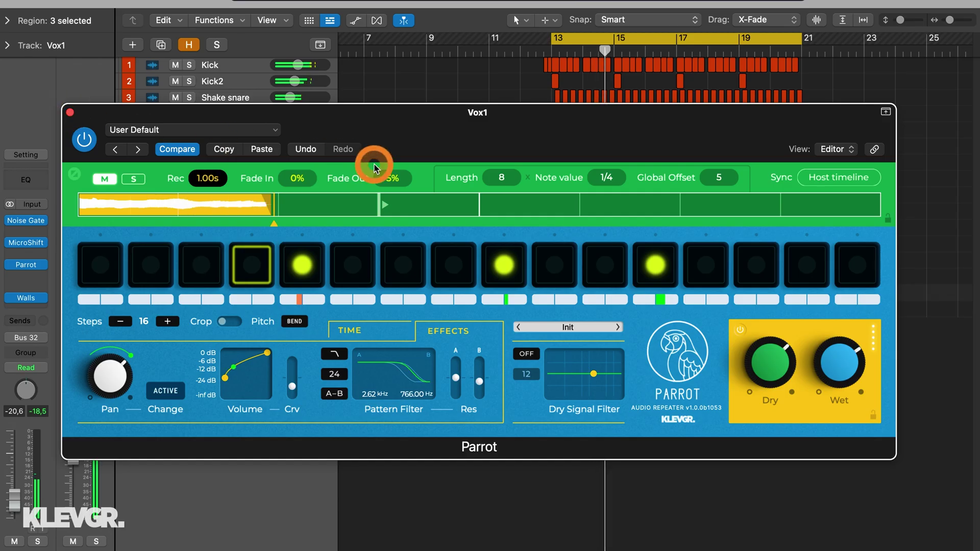
- Set Fade Out to 8%, Fade In to 1% and the record length to 1.04 s
drag(394, 177, 392, 172)
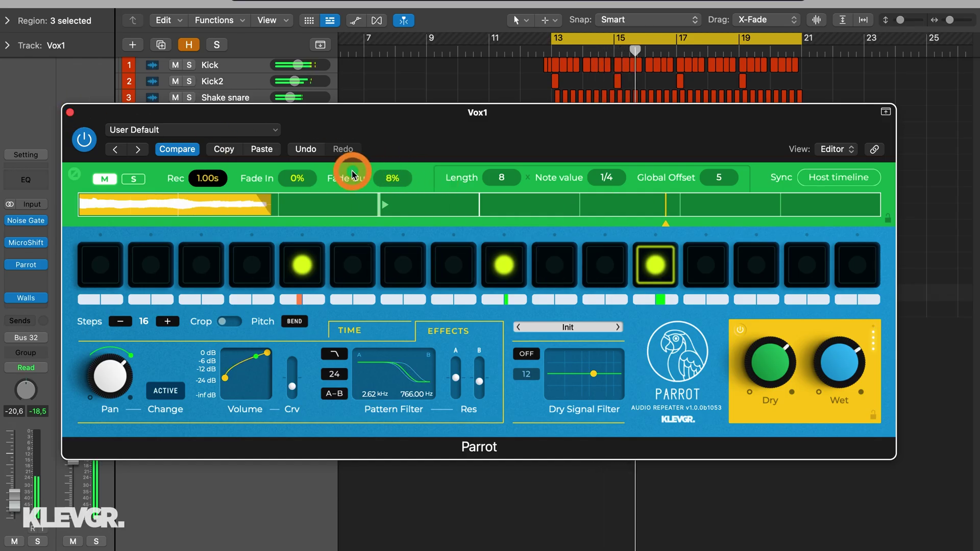
drag(302, 175, 262, 184)
mouse_move(204, 179)
mouse_down()
mouse_move(205, 194)
mouse_move(219, 177)
mouse_up()
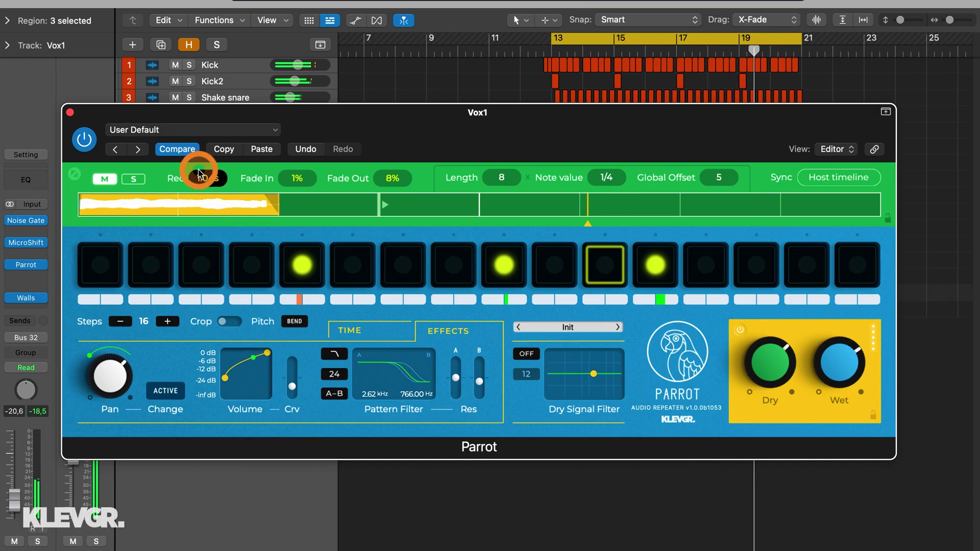
- Duplicate the Parrot effect into the next insert slot on Vox1, bypass the original and open the copy
click(70, 112)
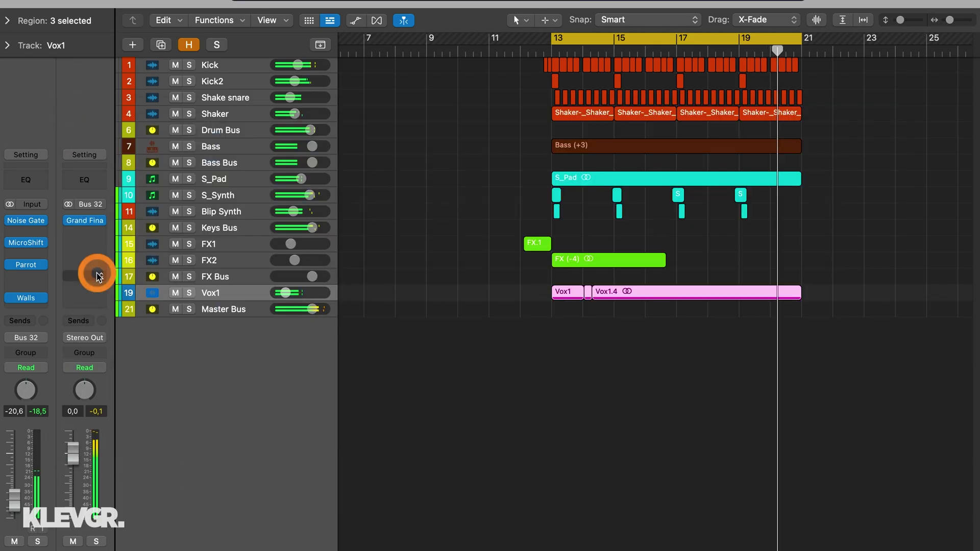
click(26, 276)
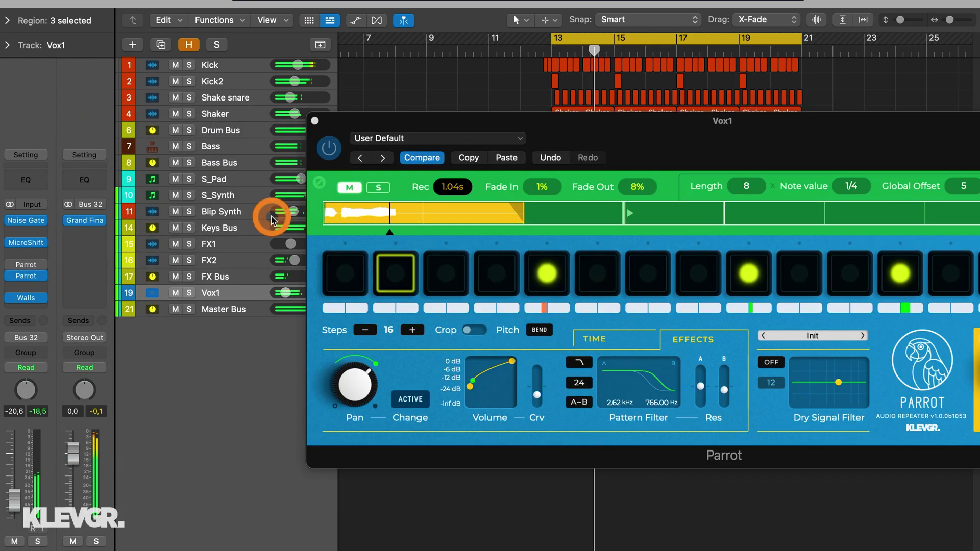
drag(704, 136, 514, 84)
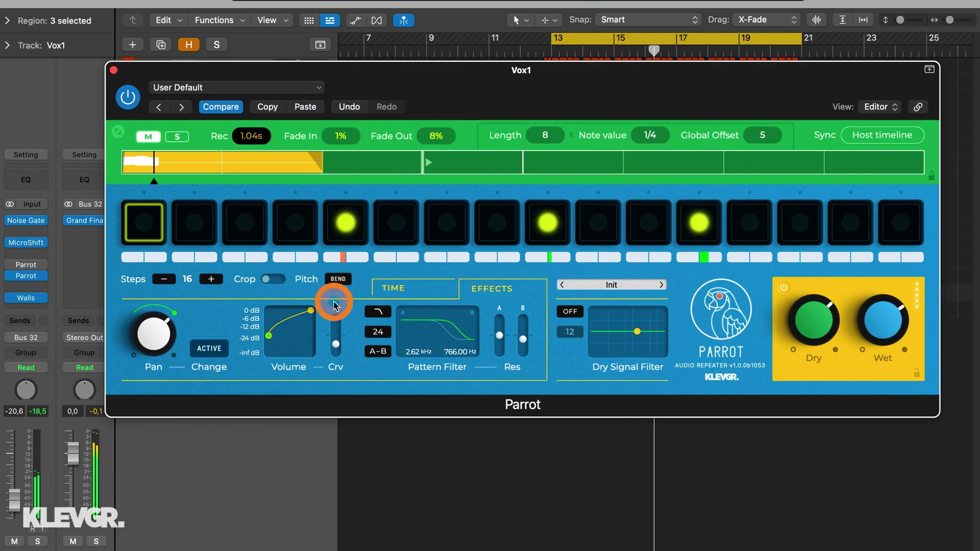
- Set the copied Parrot's sequencer note value to 1/16 and reduce its steps to 8
click(422, 283)
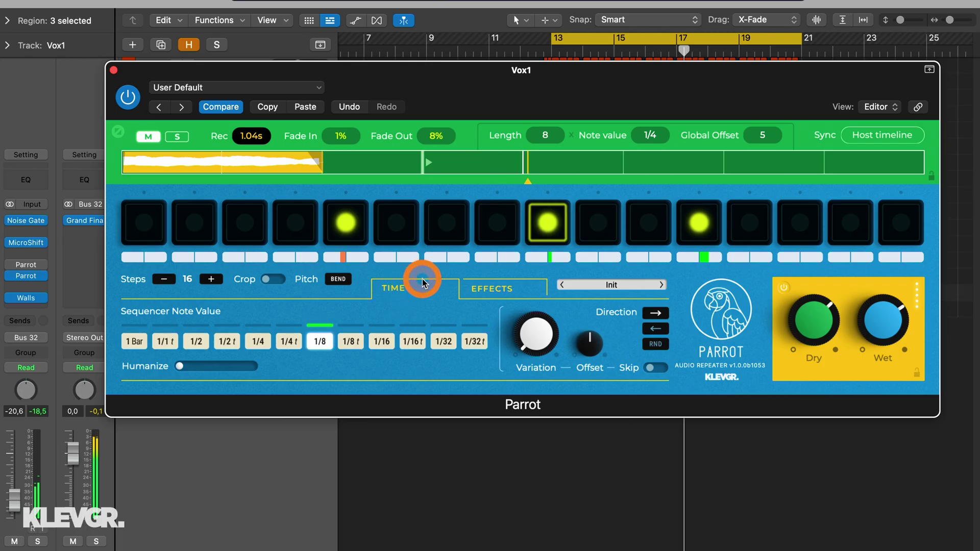
click(381, 341)
click(163, 279)
click(163, 279)
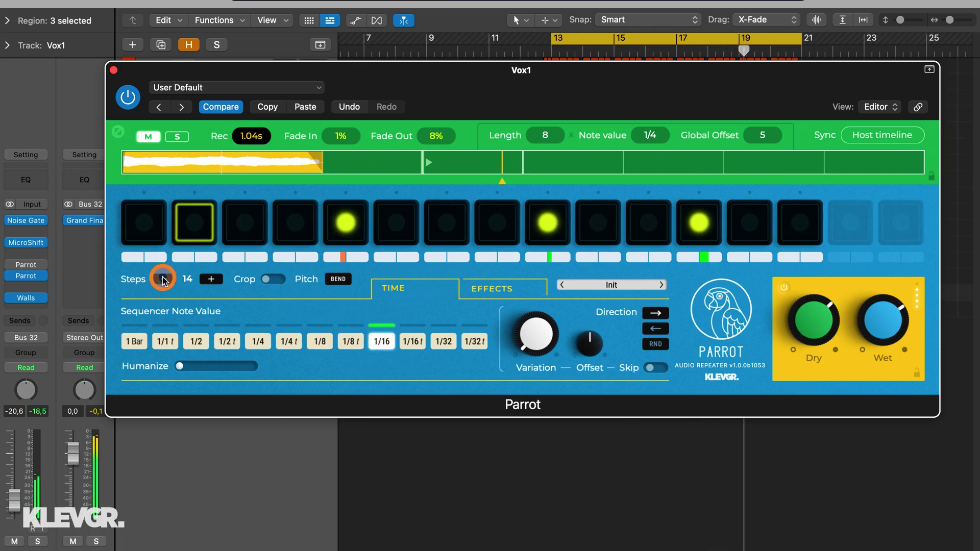
click(164, 280)
click(164, 279)
click(164, 279)
click(164, 279)
click(163, 280)
click(163, 280)
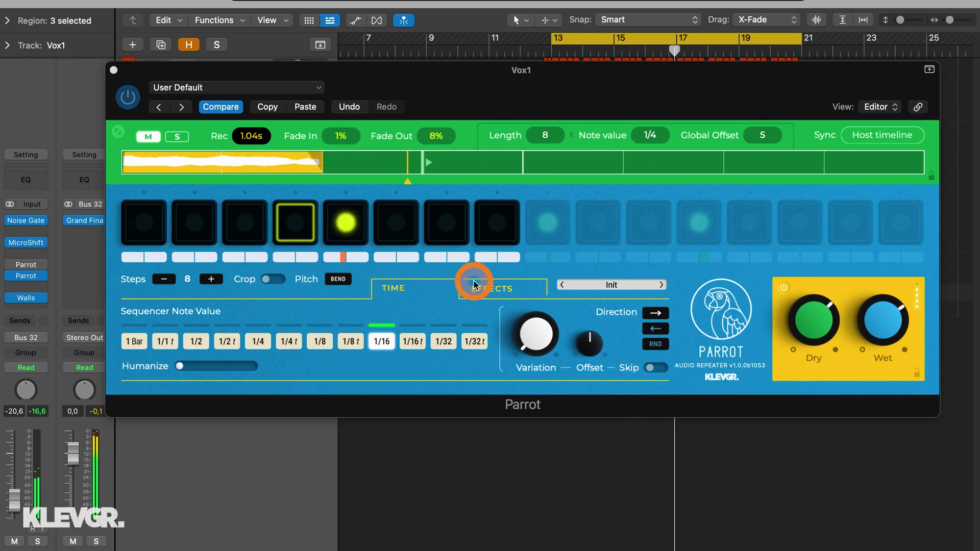
click(264, 283)
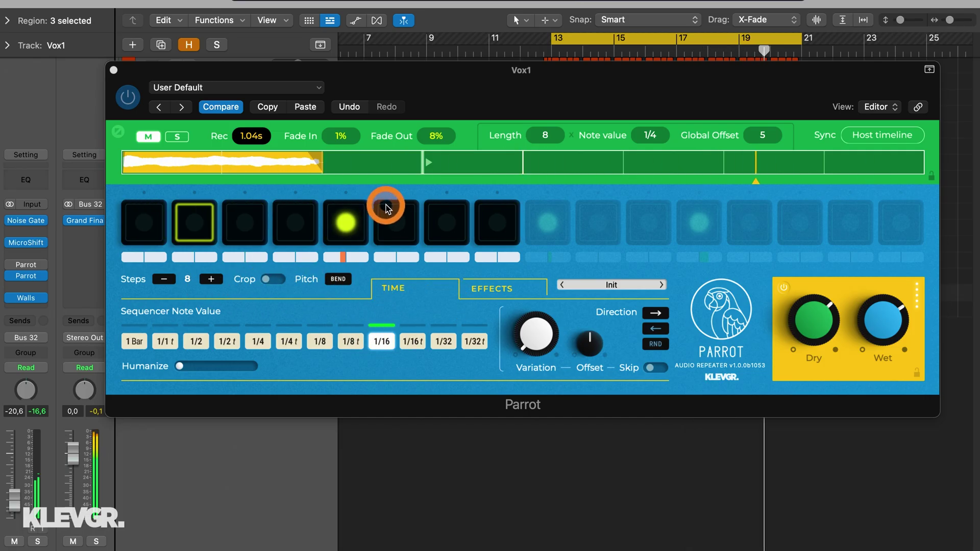
- Raise the volume envelope's start to about -15.8 dB and set the pattern filter's A to 10.02 kHz and B to 317 Hz
click(464, 293)
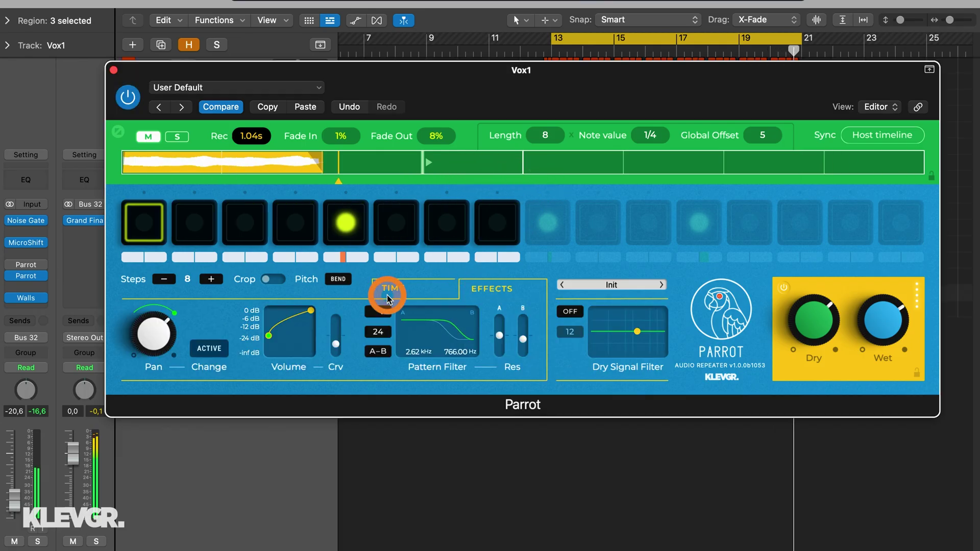
drag(266, 339, 263, 331)
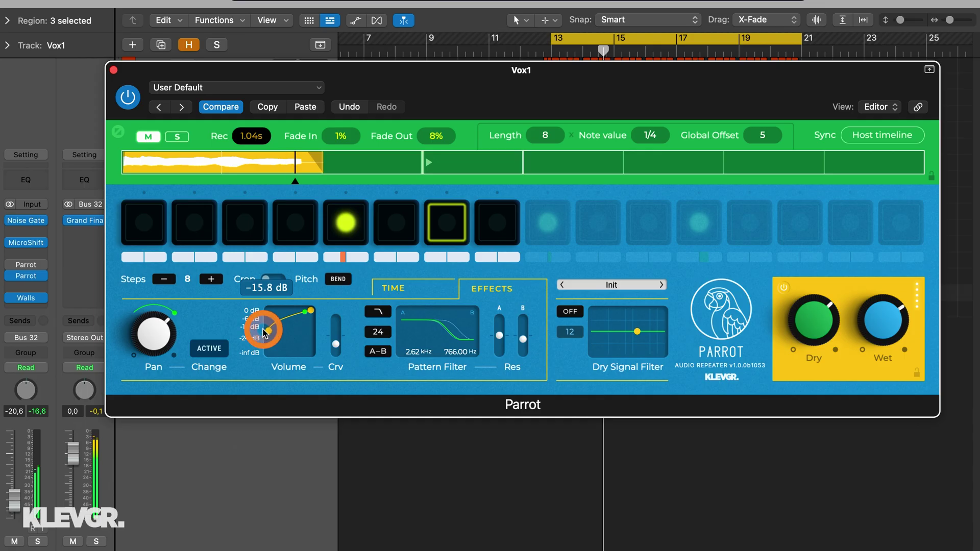
click(334, 345)
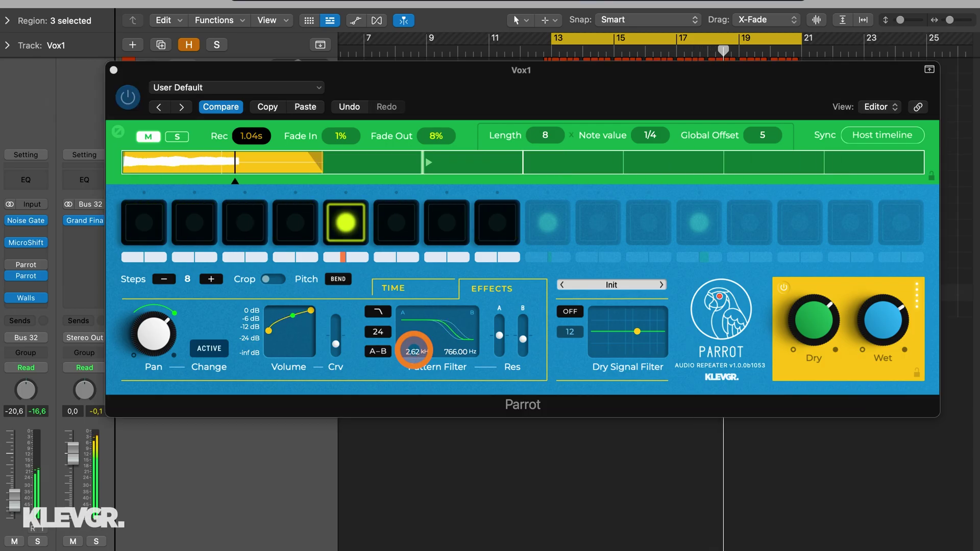
drag(414, 351, 447, 371)
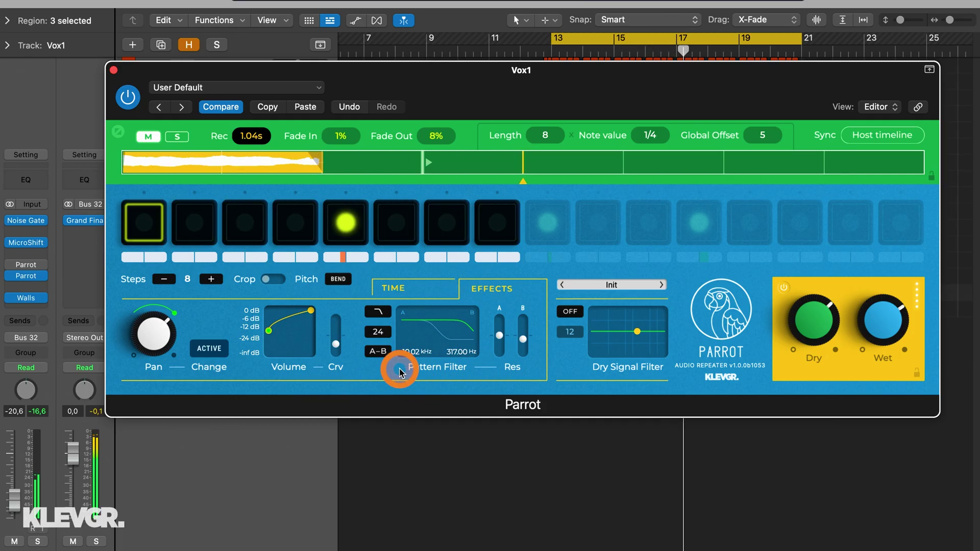
- Turn on the sixth step with a pitch of -3.00 and raise the eighth step's pitch to its maximum
click(395, 225)
drag(391, 257, 384, 257)
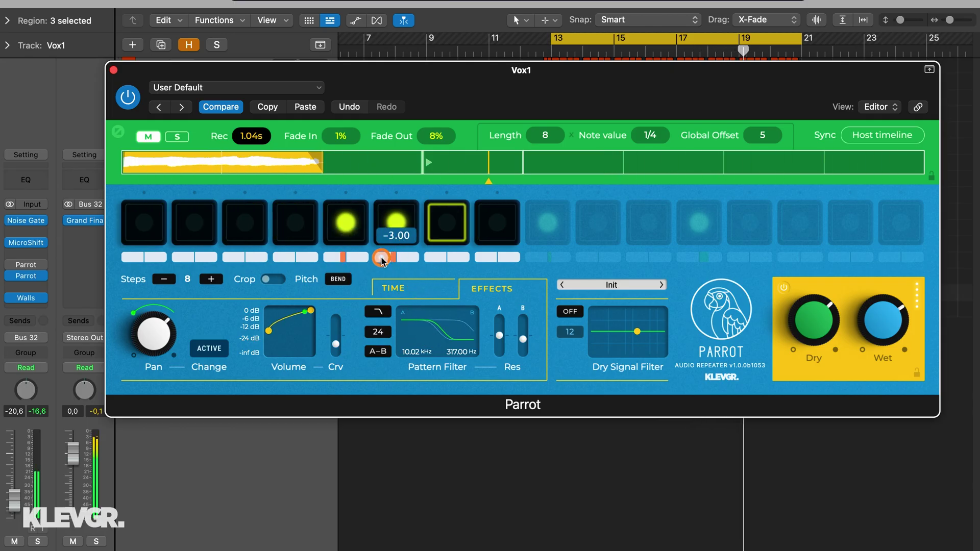
drag(498, 257, 534, 256)
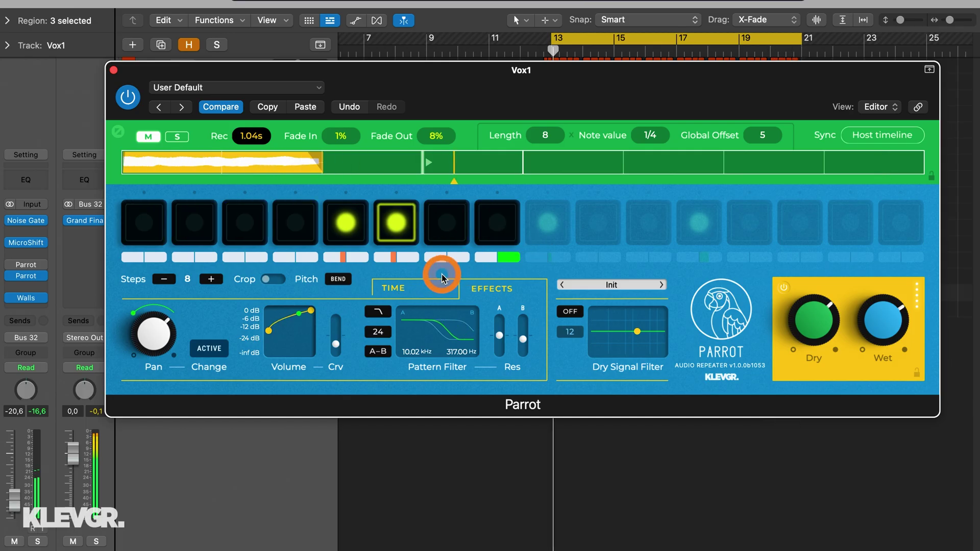
click(394, 282)
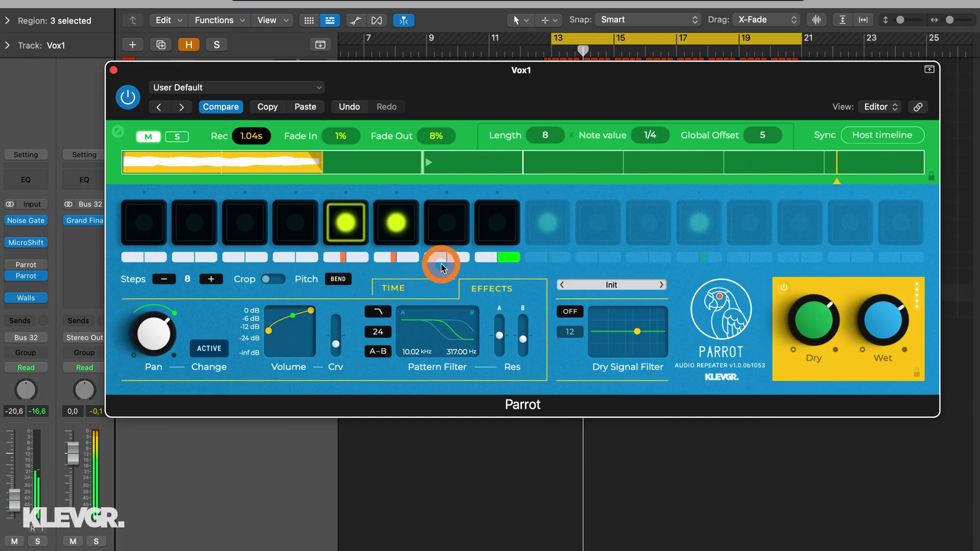
- Turn on the eighth step in the copied Parrot's sequence on Vox1
click(507, 266)
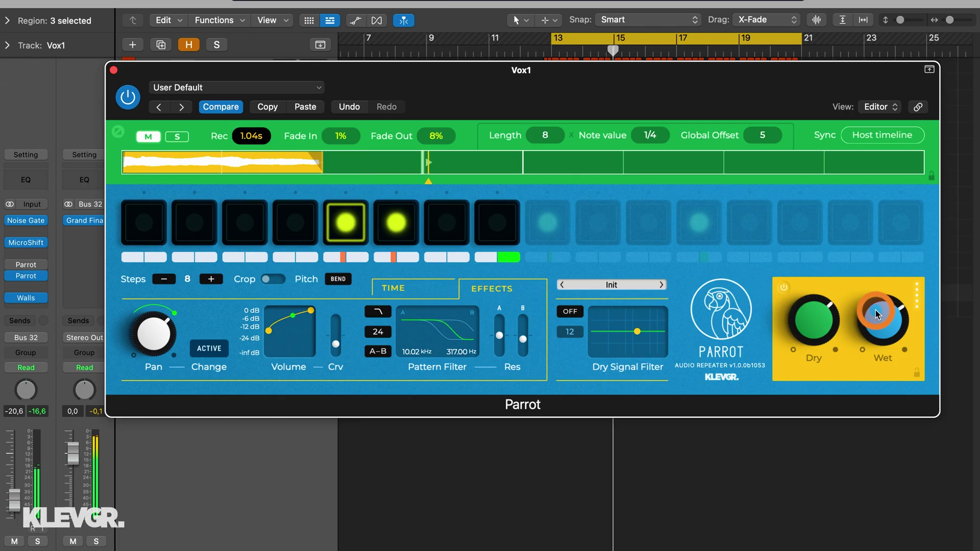
click(878, 312)
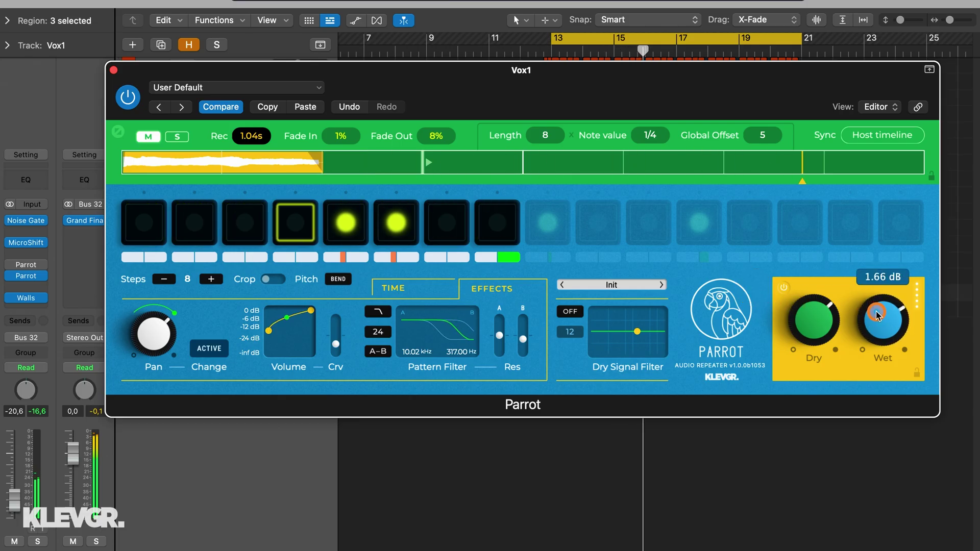
click(814, 319)
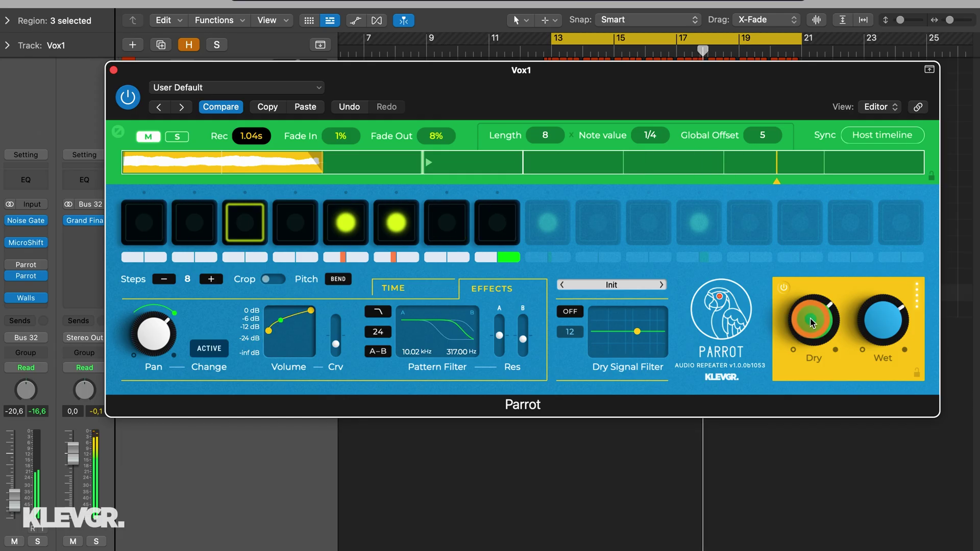
click(492, 222)
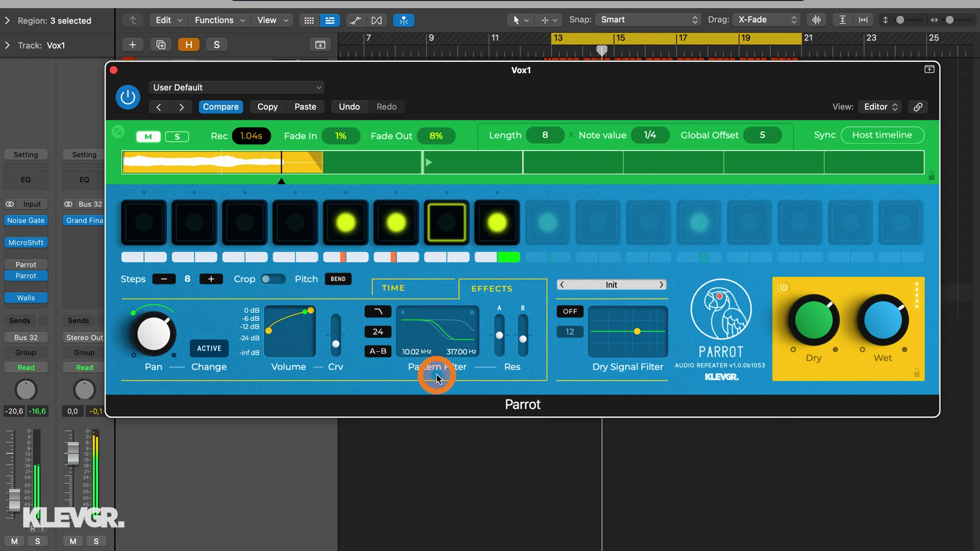
click(269, 332)
drag(270, 336, 269, 335)
- Close the copied Parrot's window and turn the original Parrot insert on Vox1 back on
click(121, 95)
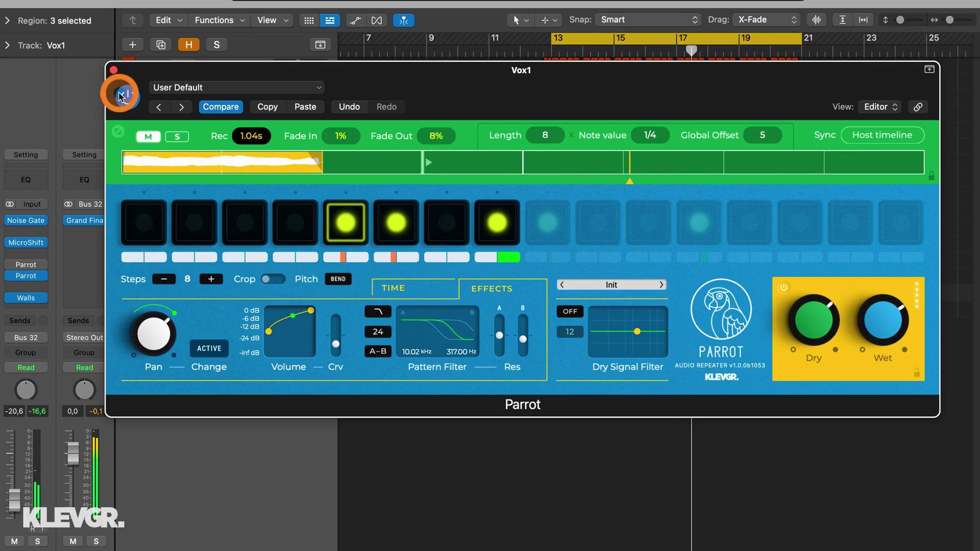
click(113, 71)
click(10, 265)
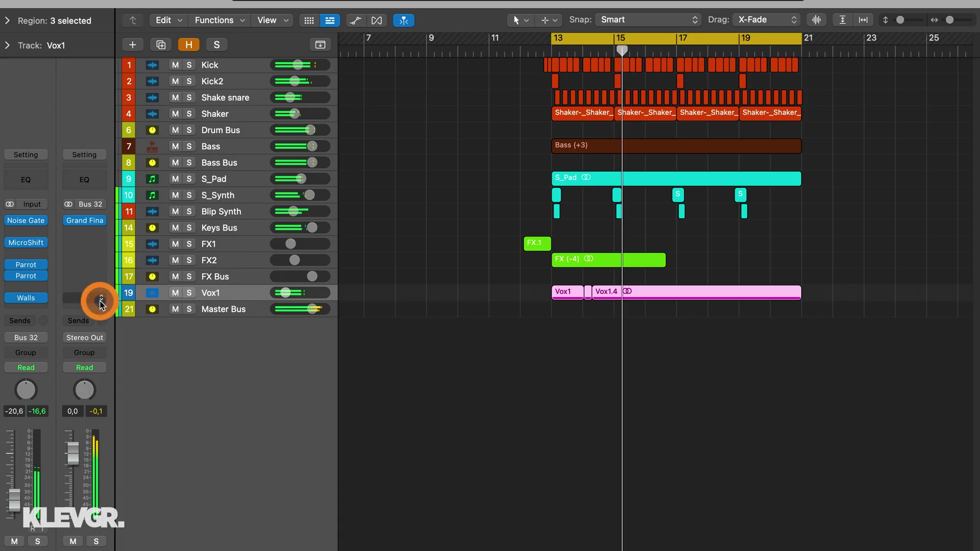
- Toggle the bypass of the two Parrot inserts on Vox1 to compare the vocal with and without them
mouse_move(12, 277)
drag(12, 277, 9, 267)
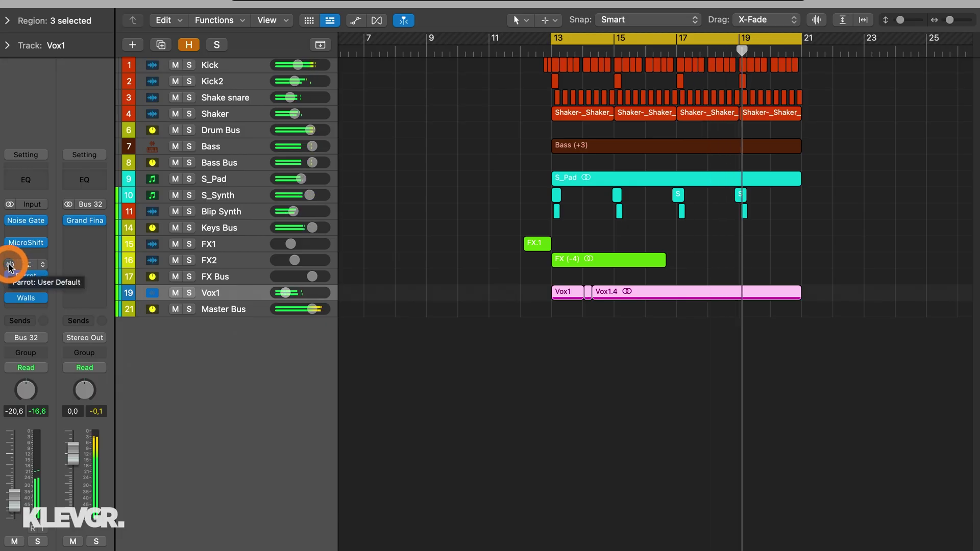